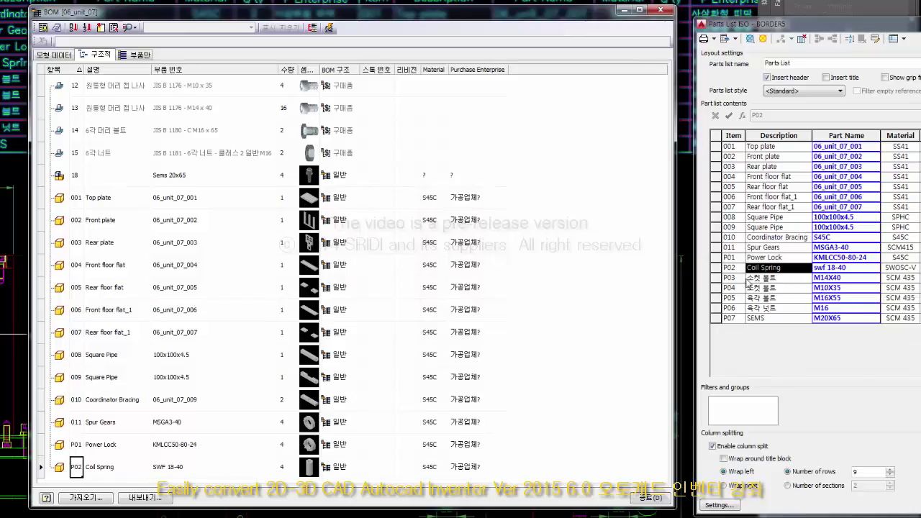
- Number the row 13 cap screw item P03 and sort the BOM by item
click(743, 279)
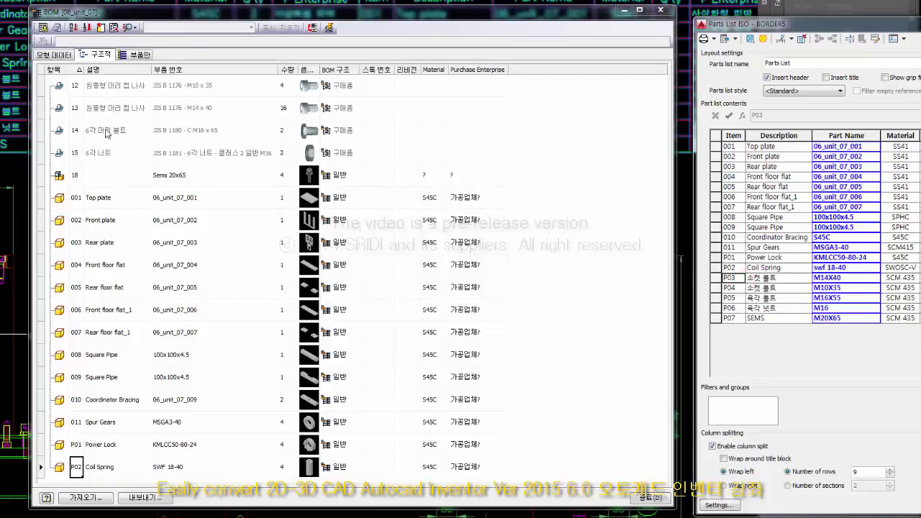
click(75, 108)
text(P03)
key(Return)
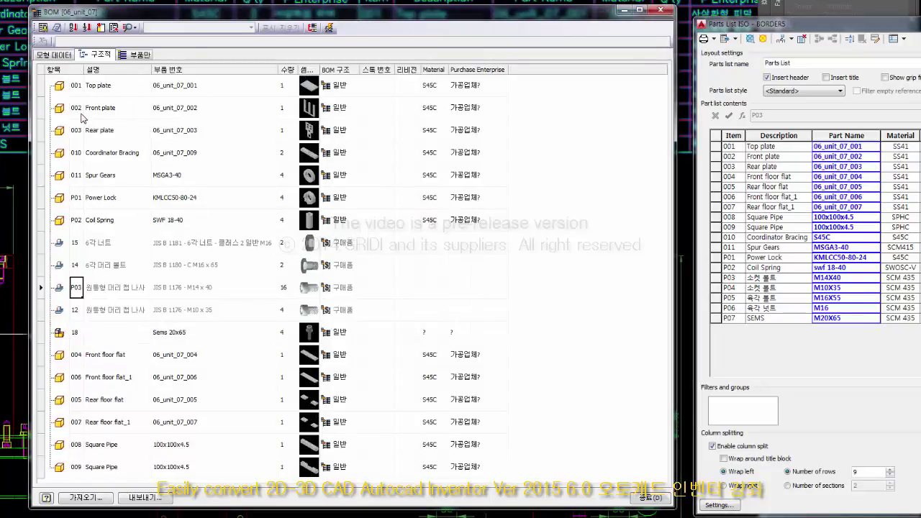
click(73, 71)
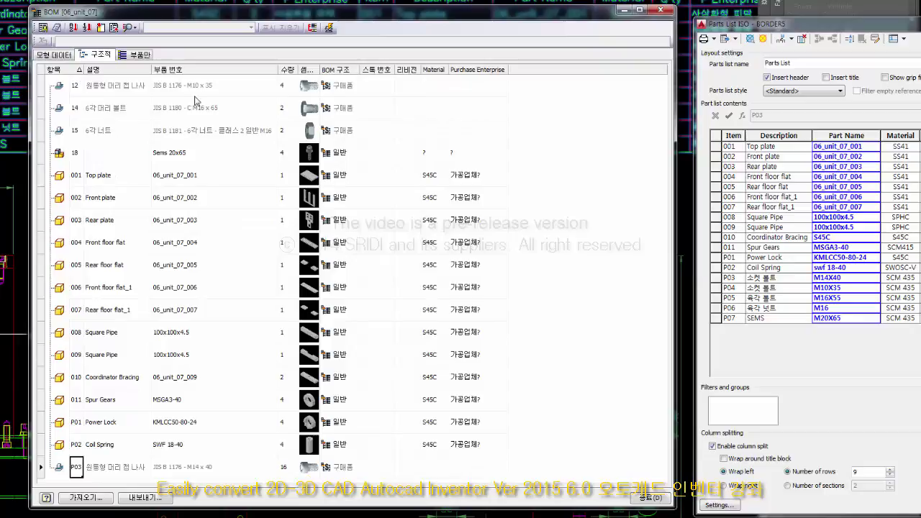
- Renumber the M10x35 cap screw row as item P04
click(741, 290)
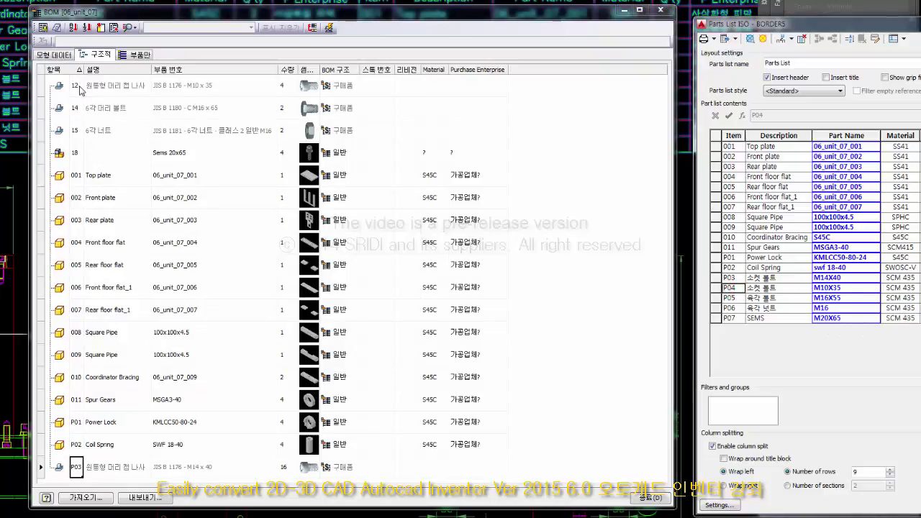
click(76, 85)
click(78, 70)
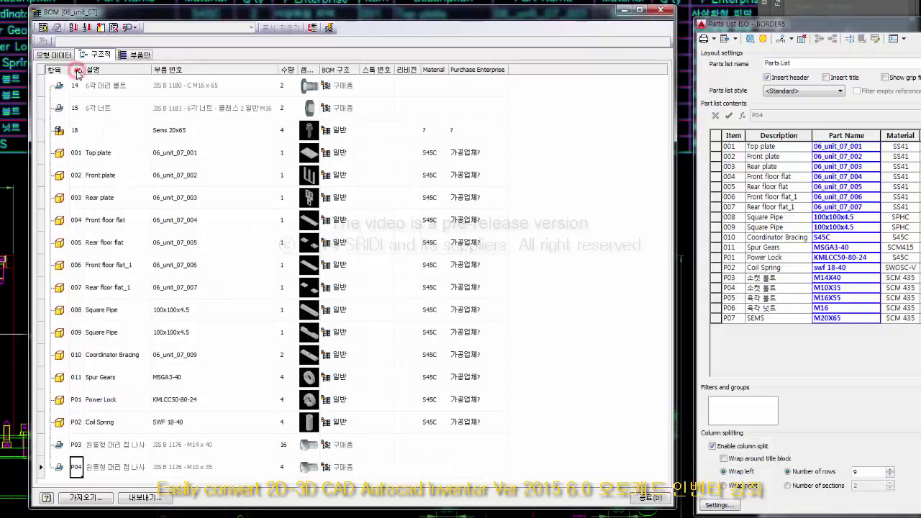
click(78, 70)
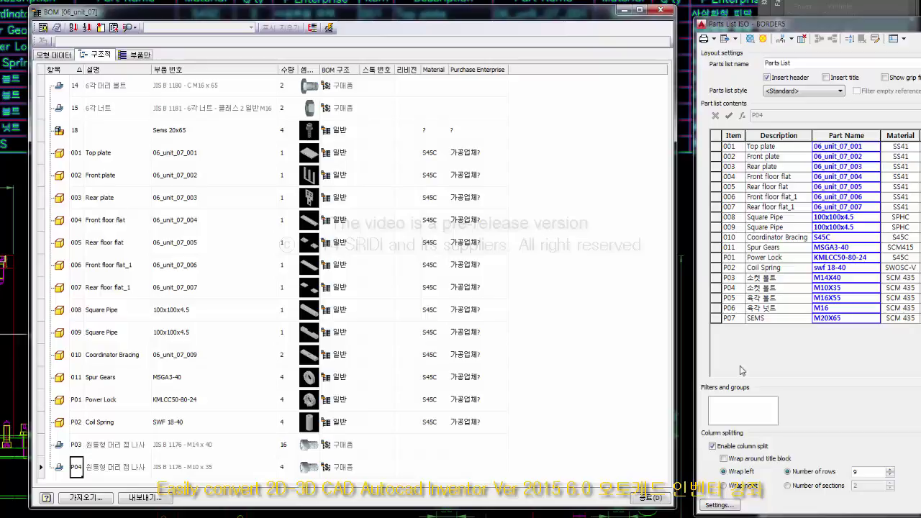
- Number the M16 hex bolt row P05 and return the list to ascending item order
click(731, 298)
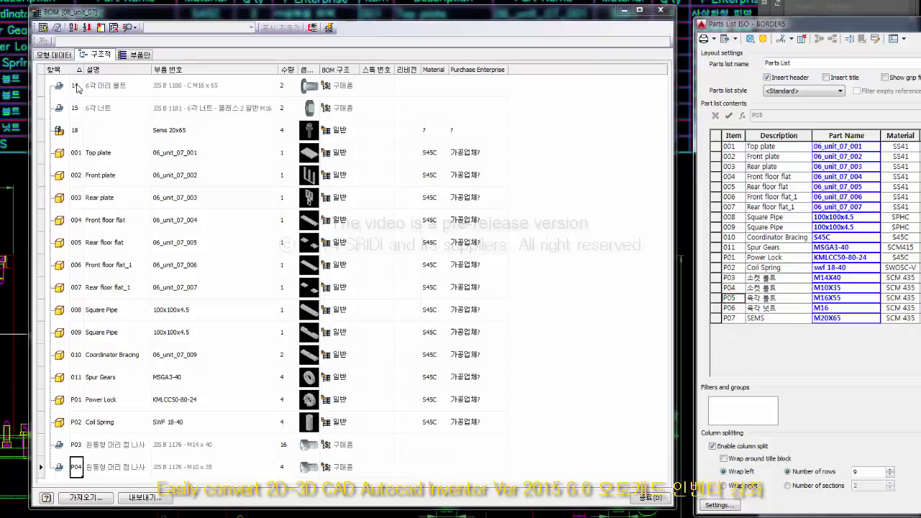
double_click(76, 86)
text(P05)
click(70, 72)
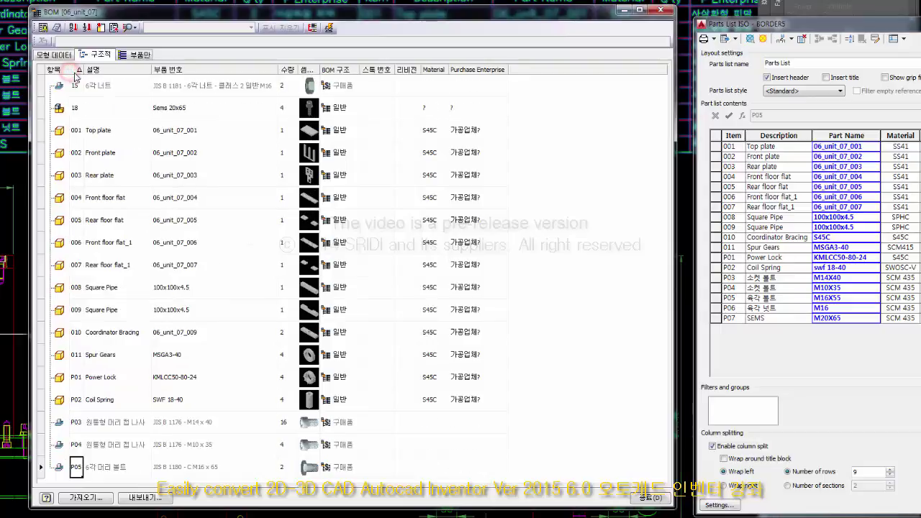
click(74, 70)
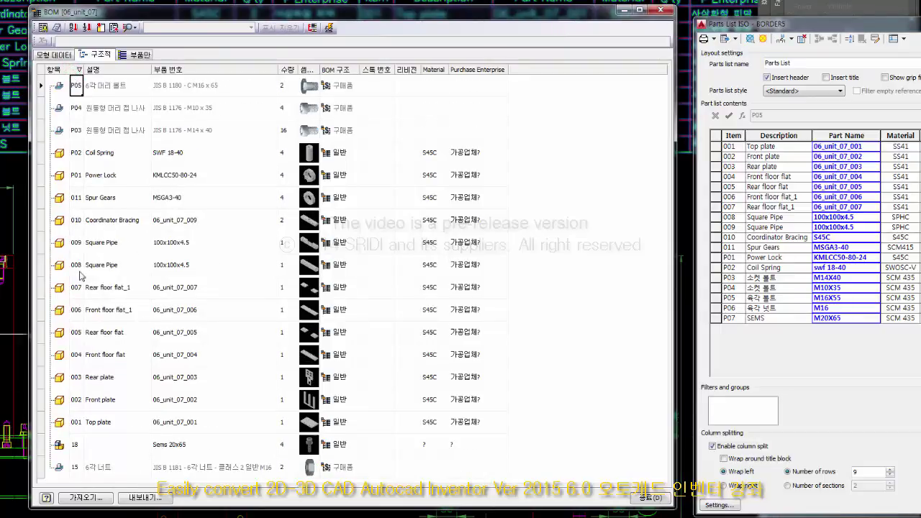
click(71, 69)
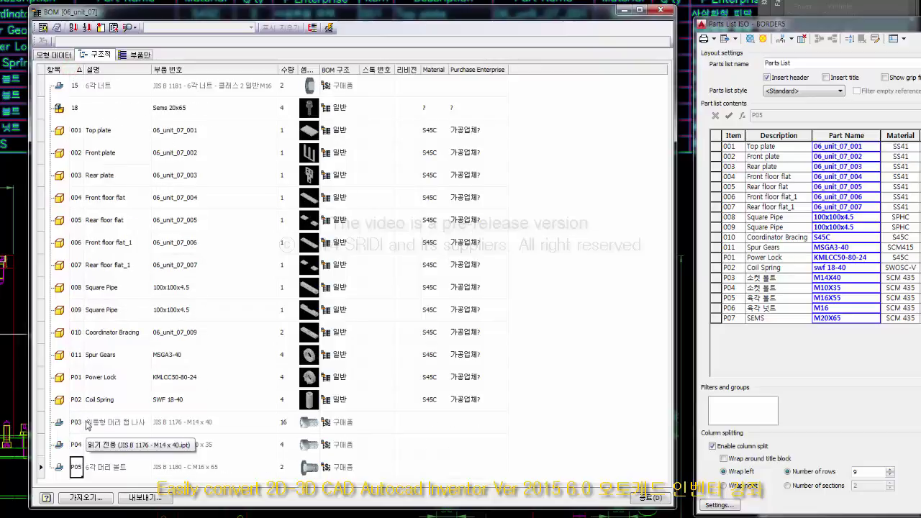
click(732, 308)
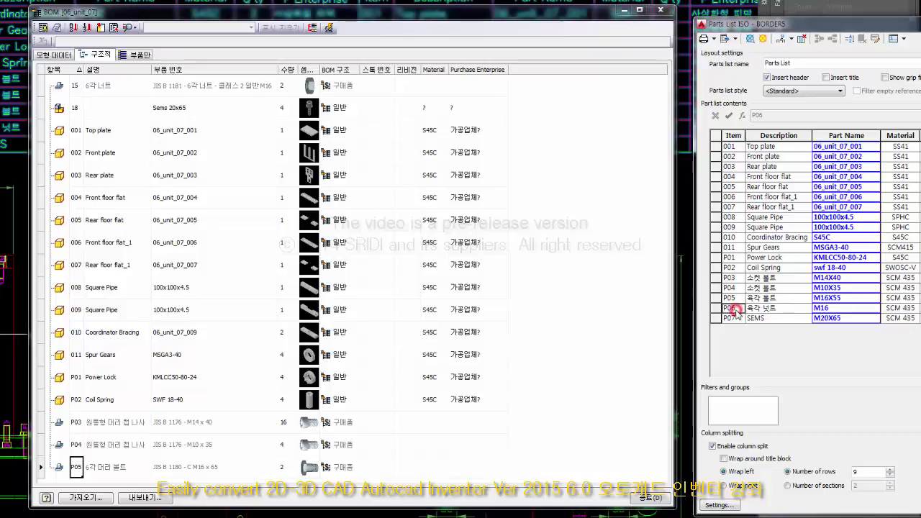
- Number the M16 hex nut row P06, re-sort by item and adjust the thumbnail column width
click(75, 86)
text(P06)
key(Return)
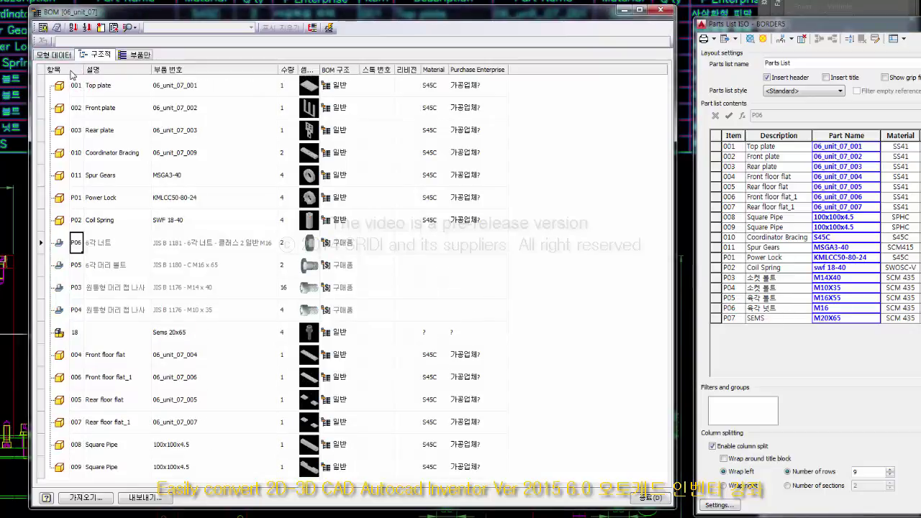
click(72, 70)
click(71, 70)
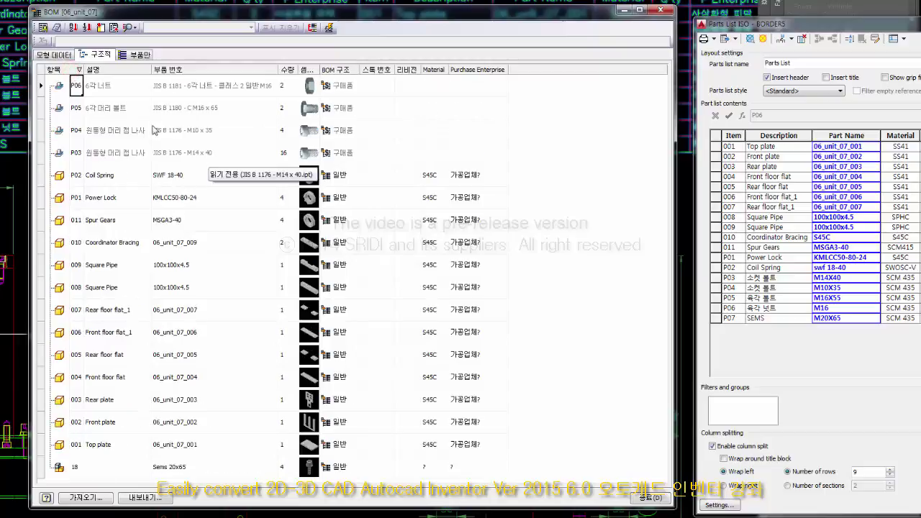
click(71, 70)
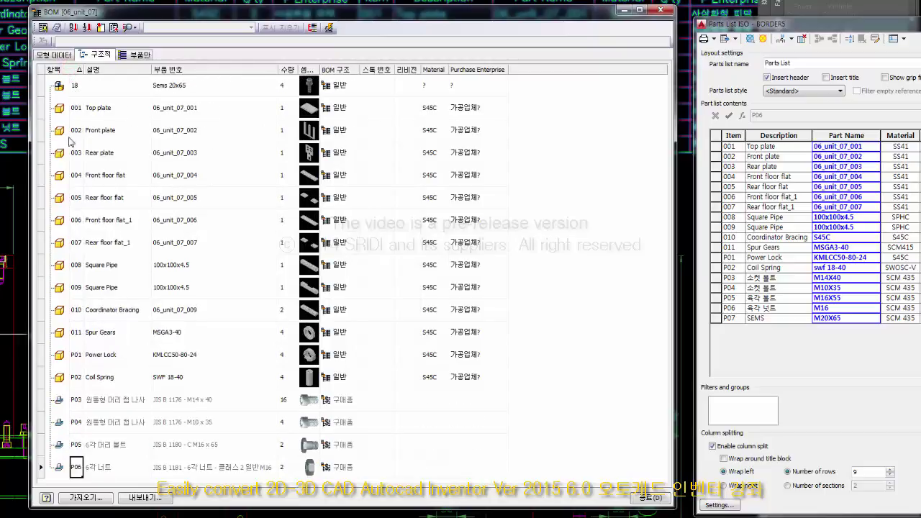
click(71, 70)
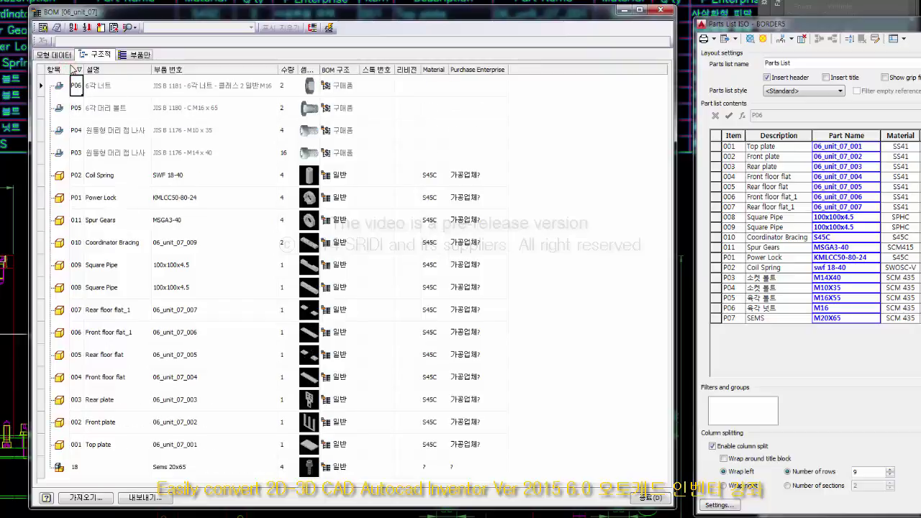
click(71, 70)
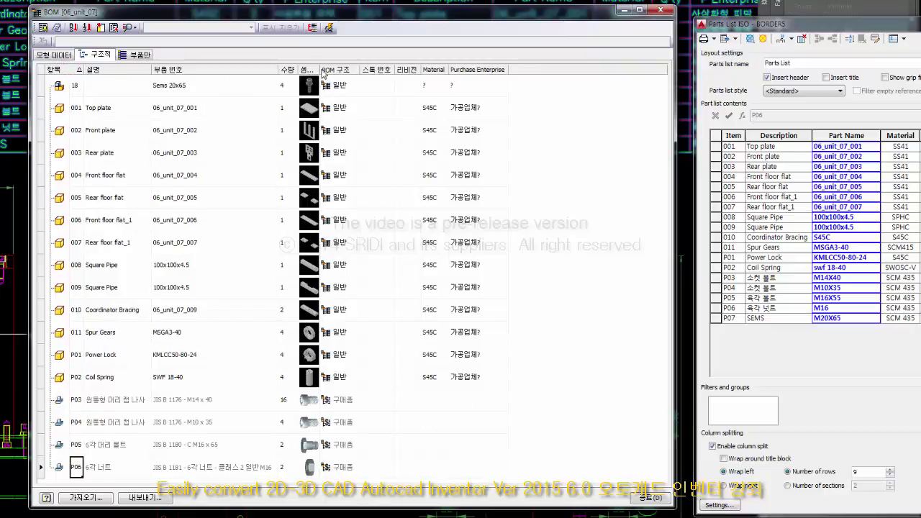
drag(320, 69, 318, 69)
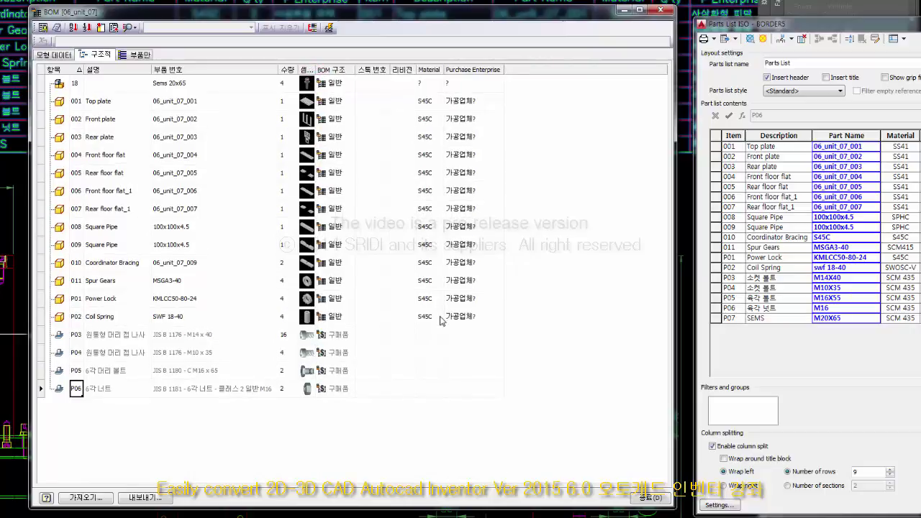
- Give the Sems 20x65 row item P07 with description SEMS
click(731, 318)
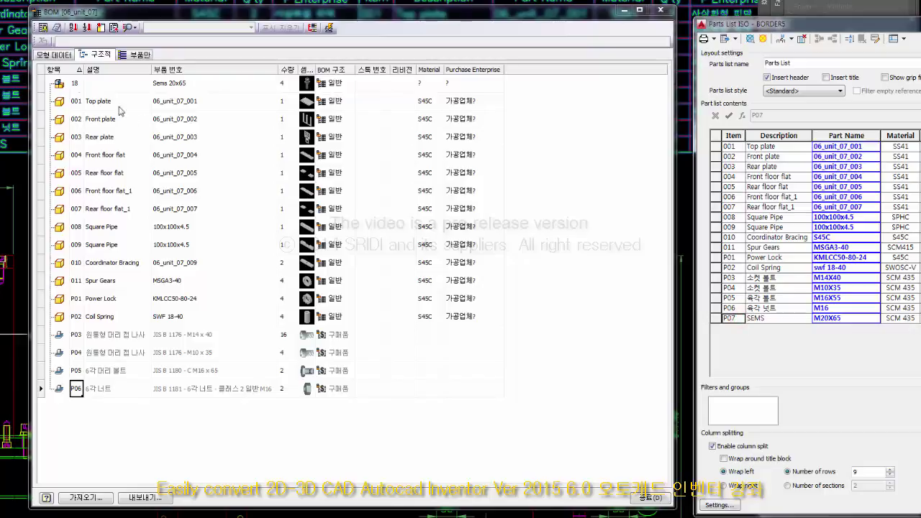
click(763, 318)
click(112, 87)
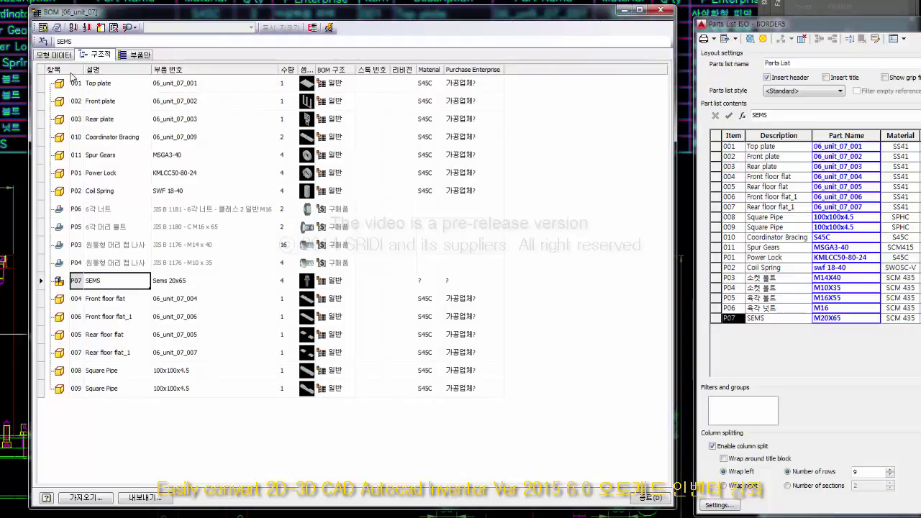
- Sort the BOM ascending from 001 to P07 and shift the Parts List to reveal Q'ty
click(75, 70)
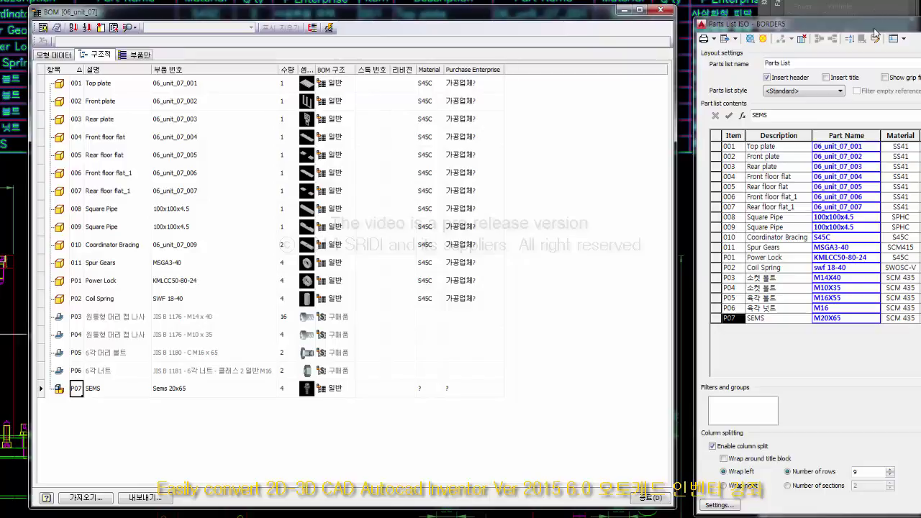
drag(875, 30, 812, 32)
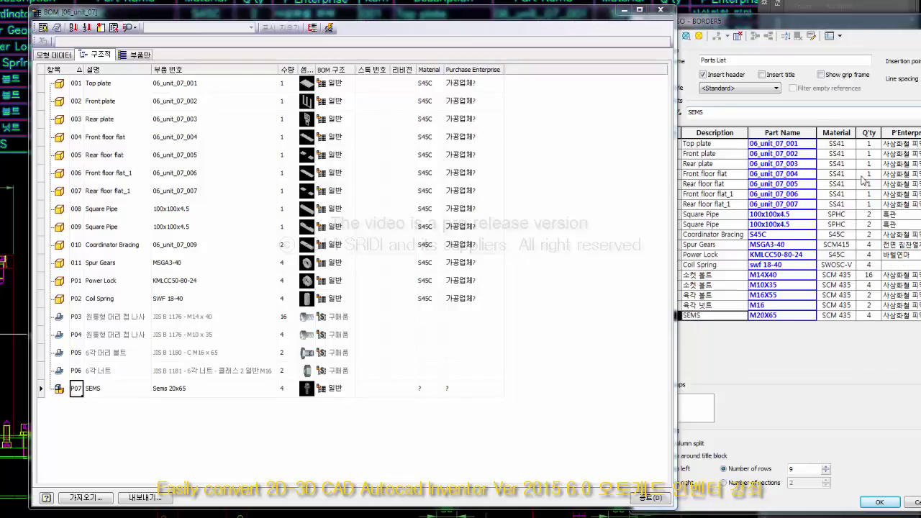
- Compare the Square Pipe, Spur Gears and M14X40 socket bolt quantities in the parts list
click(871, 214)
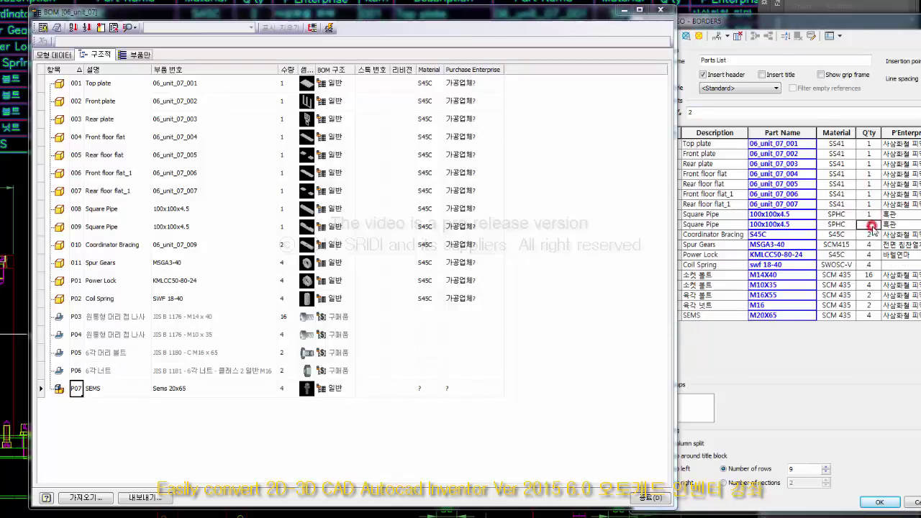
click(869, 245)
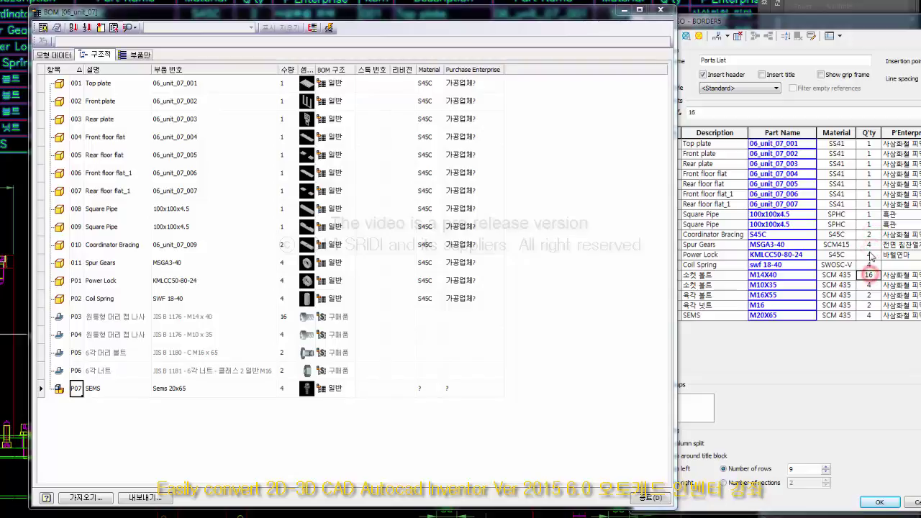
click(868, 276)
- Copy the parts list materials and select the BOM Material cells for items 001–010
drag(813, 25, 781, 25)
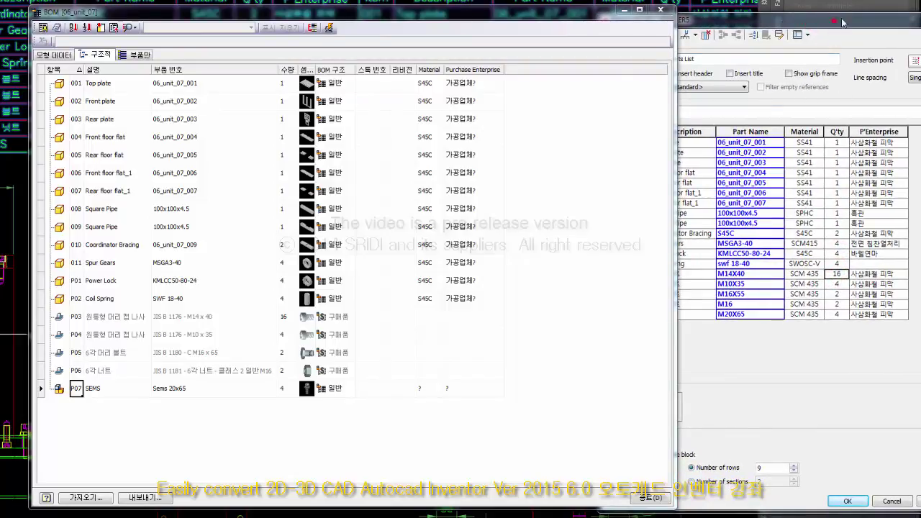
mouse_move(852, 21)
mouse_down()
mouse_move(839, 14)
mouse_move(869, 17)
mouse_up()
drag(674, 45, 614, 44)
drag(711, 16, 681, 13)
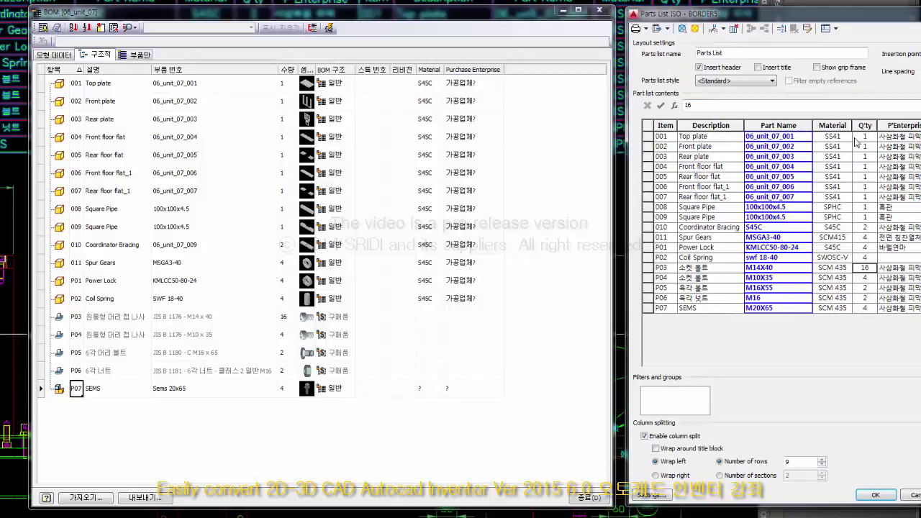
drag(844, 139, 837, 232)
key(ctrl+c)
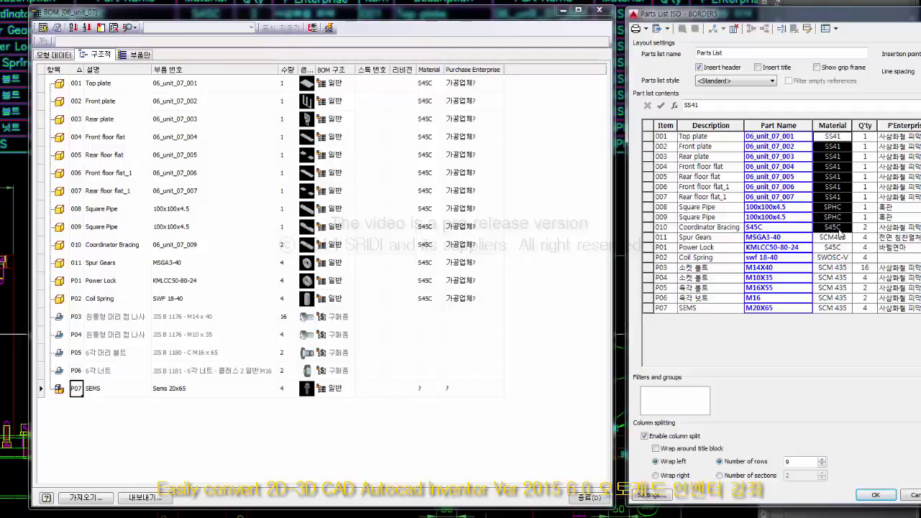
drag(427, 84, 433, 252)
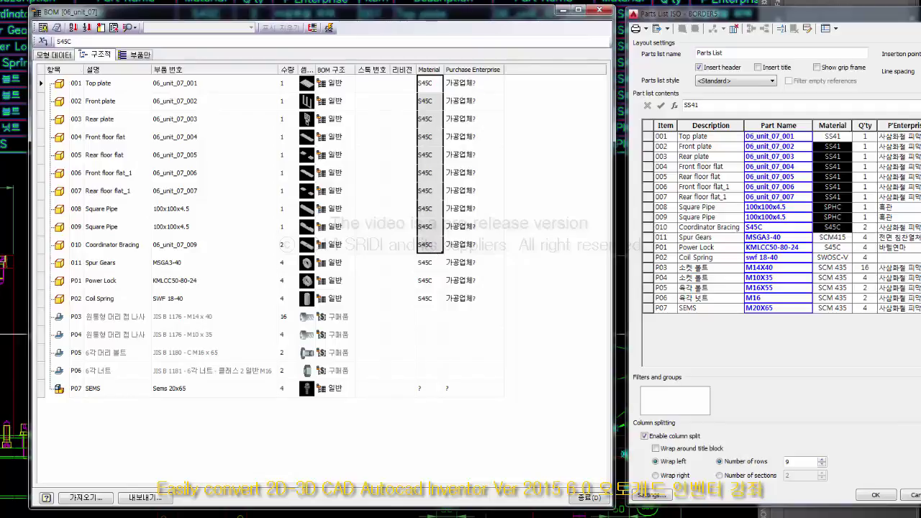
- Paste the materials into BOM items 001–010, then copy and paste those for 011–P07
key(ctrl+v)
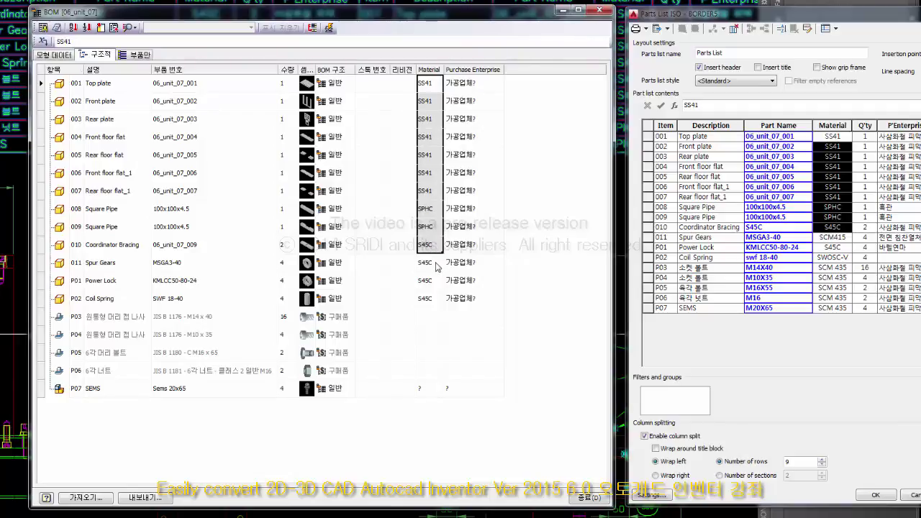
drag(833, 237, 832, 310)
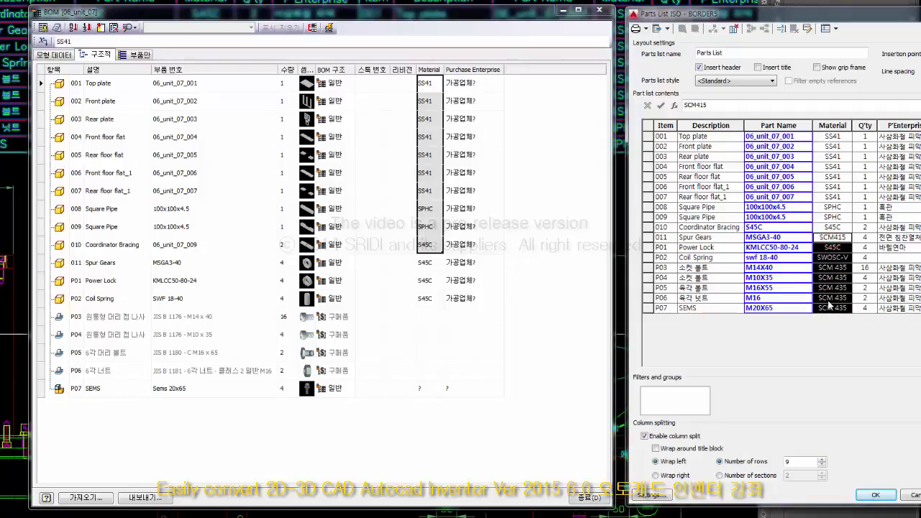
drag(437, 262, 439, 394)
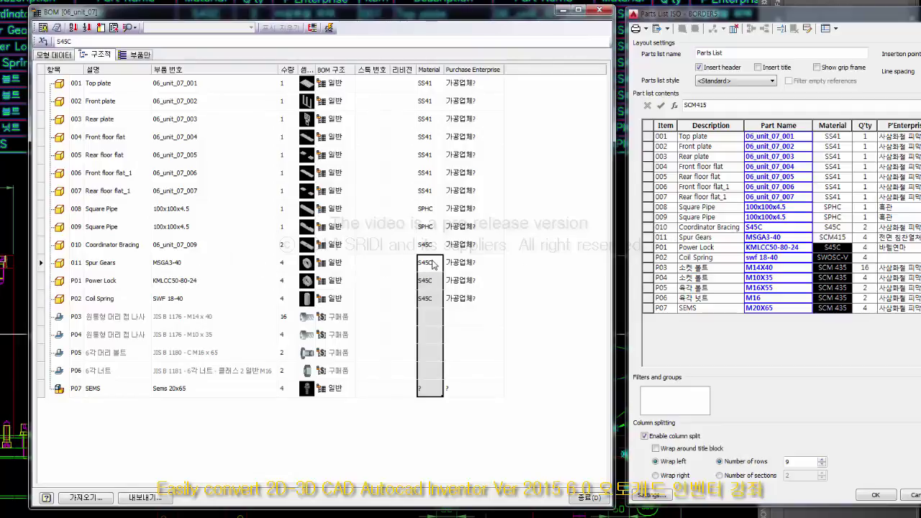
drag(835, 237, 844, 318)
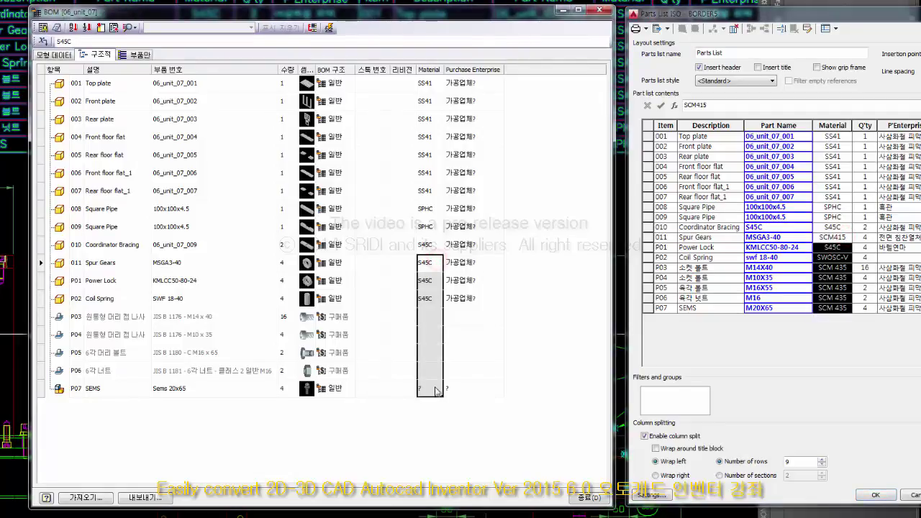
key(ctrl+v)
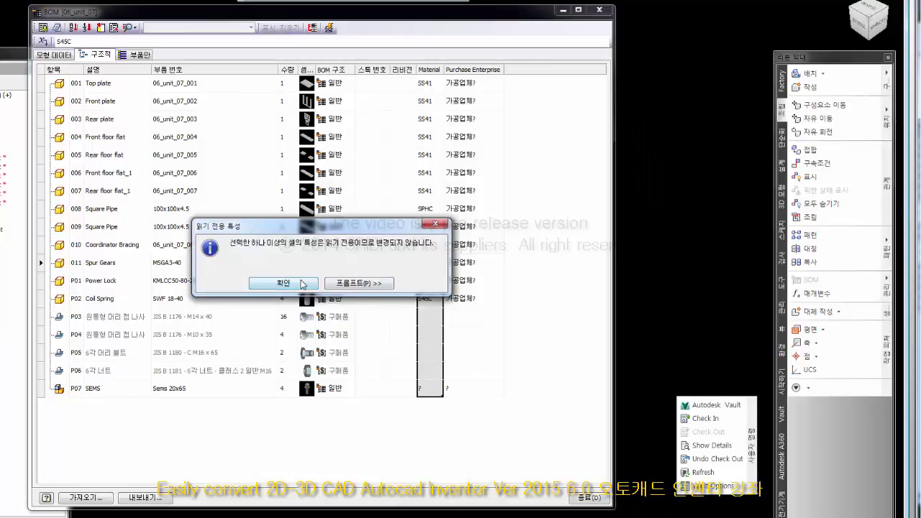
- Dismiss the read-only warning, check cells P03–P05, and widen the Material column to fit SWOSC-V
click(283, 284)
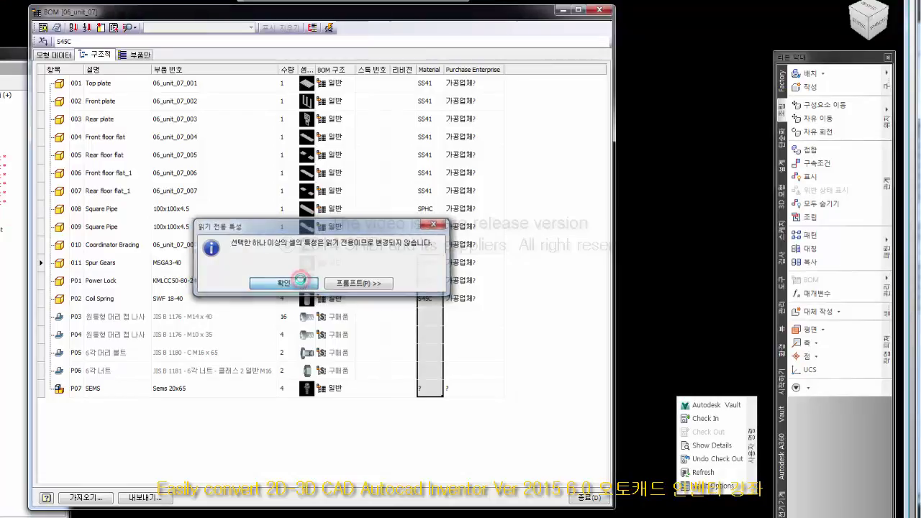
click(429, 318)
click(432, 334)
click(432, 352)
click(432, 316)
click(432, 333)
click(432, 354)
click(443, 69)
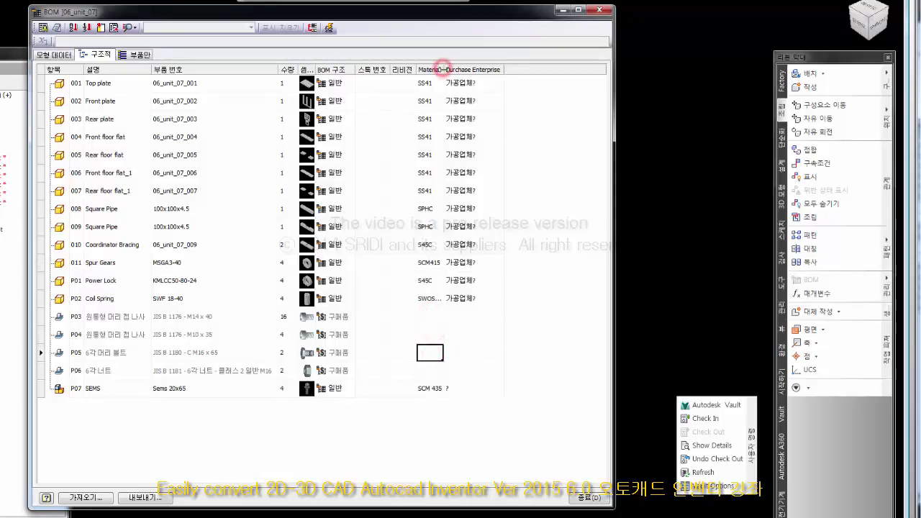
drag(444, 67, 456, 70)
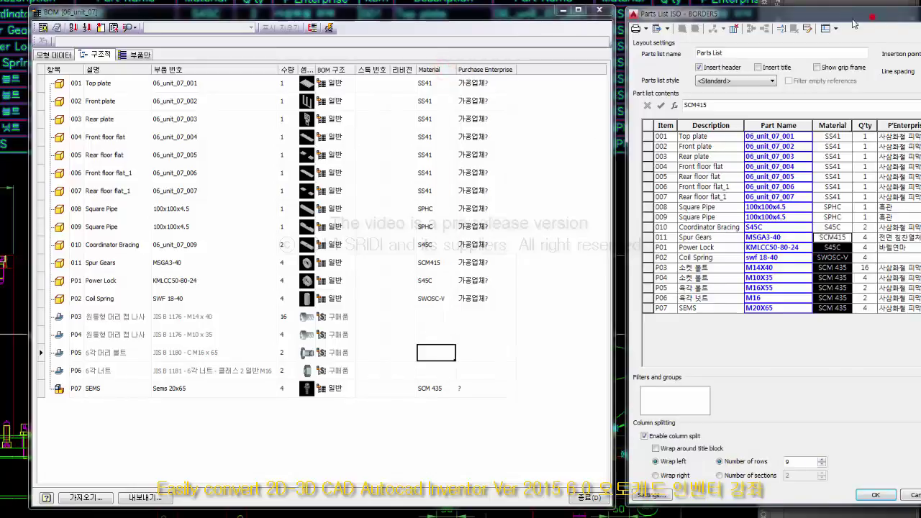
- Paste the parts list P'Enterprise values into Purchase Enterprise cells 001–P07
drag(875, 130, 871, 306)
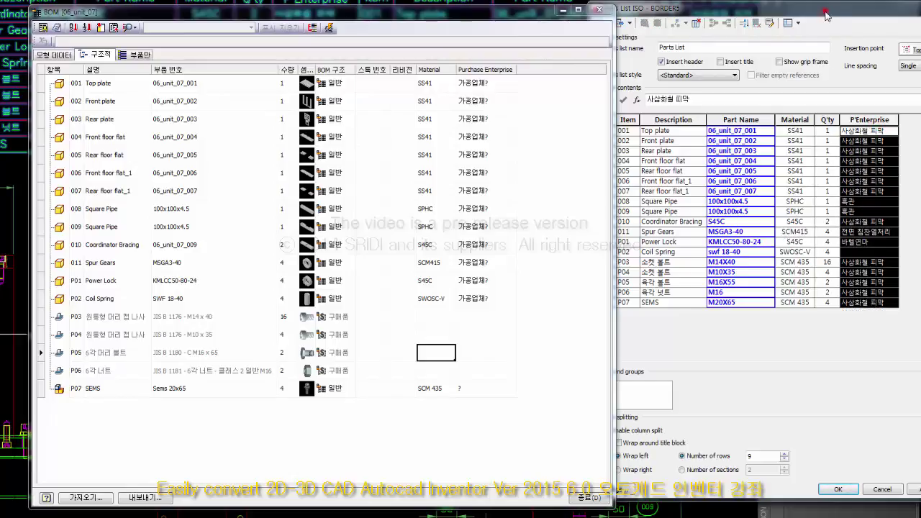
drag(825, 9, 883, 30)
drag(504, 85, 486, 392)
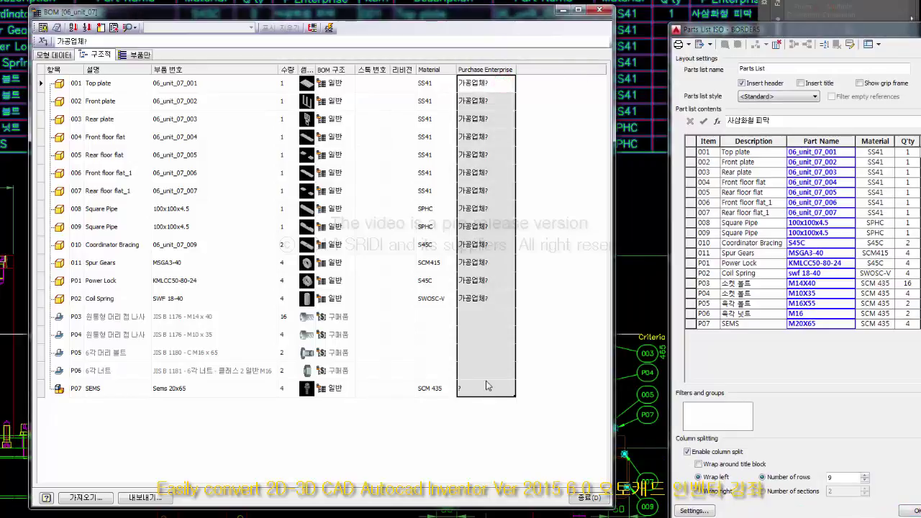
key(ctrl+v)
key(Return)
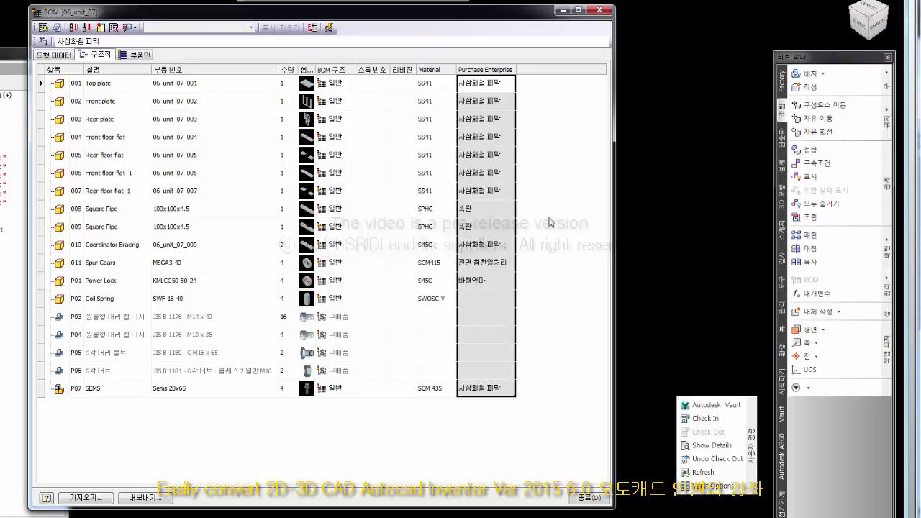
click(501, 341)
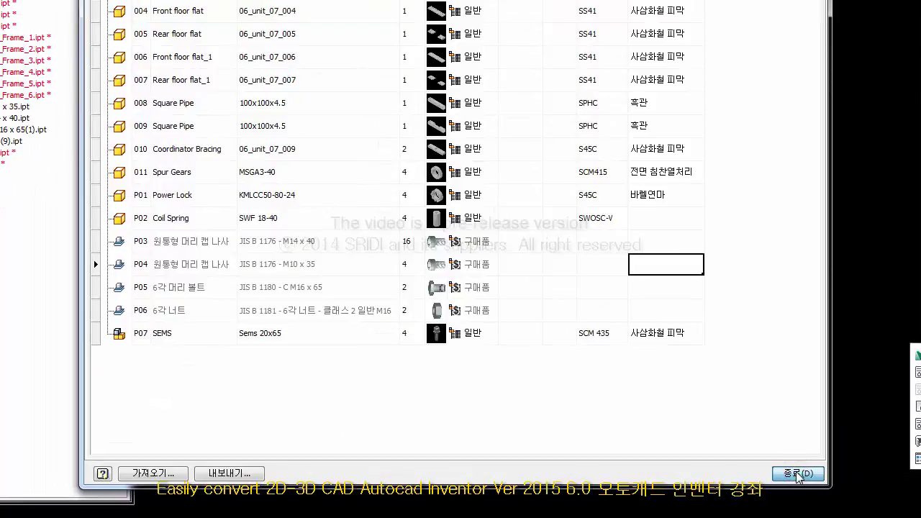
- Close the BOM, save and check 06_unit_07.iam with dependents into Vault, then close it
click(795, 471)
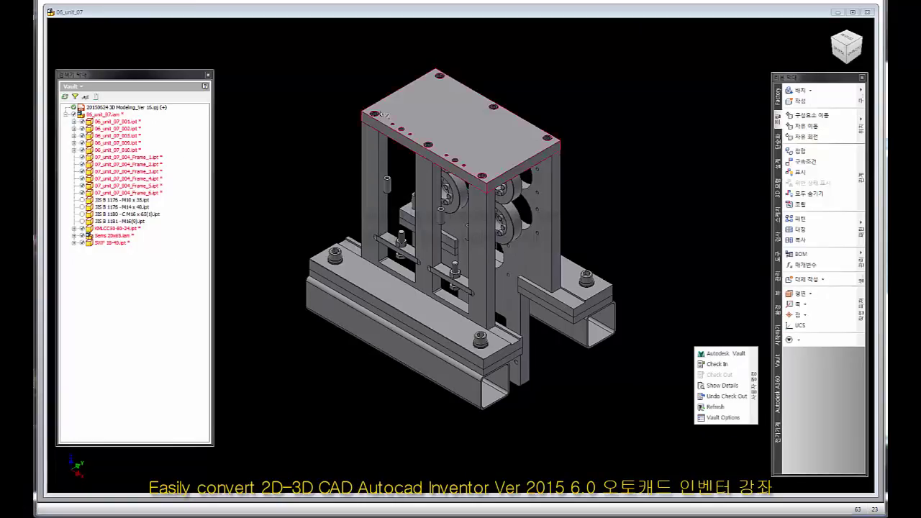
click(65, 96)
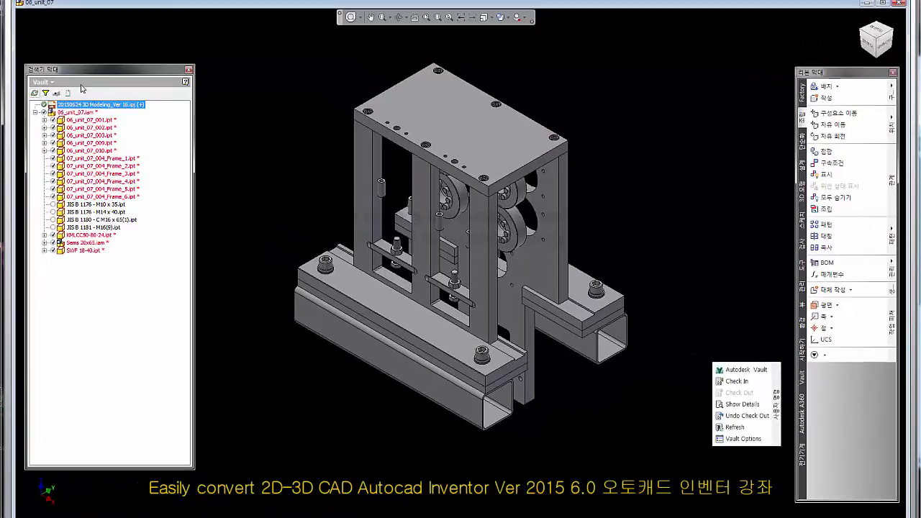
click(736, 380)
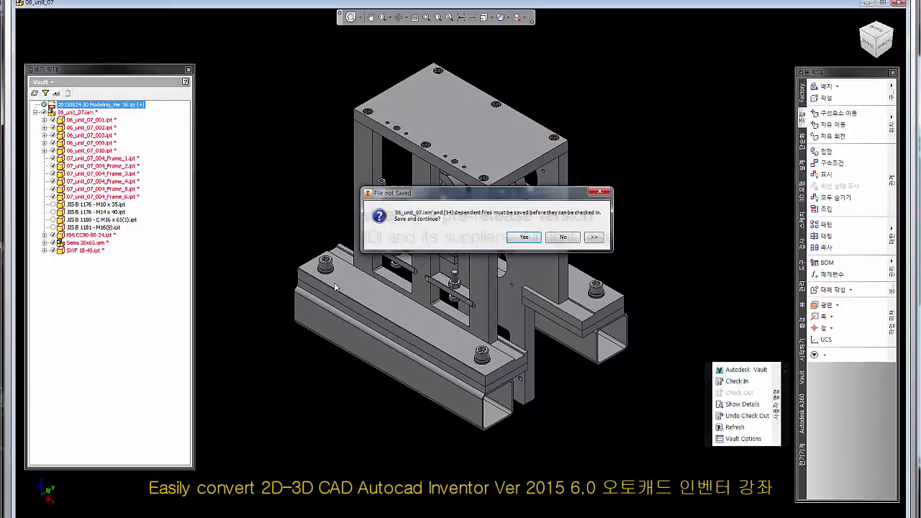
click(525, 238)
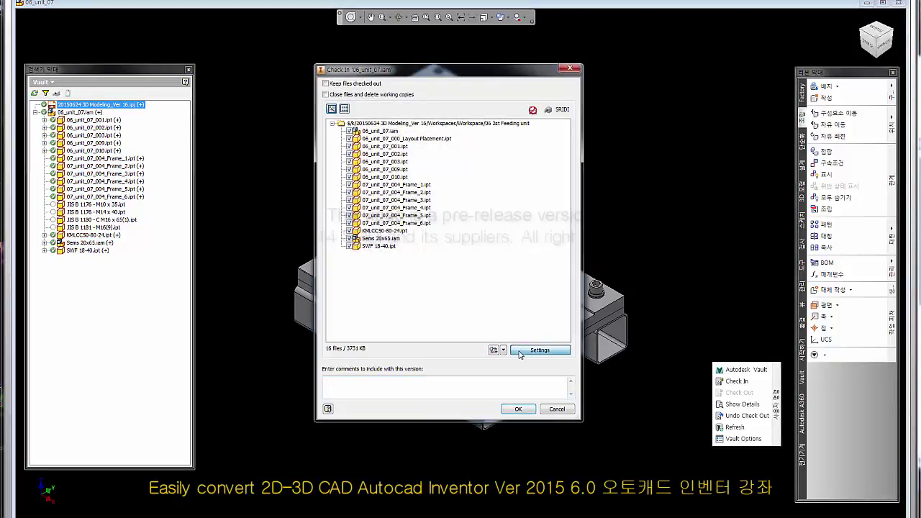
click(523, 347)
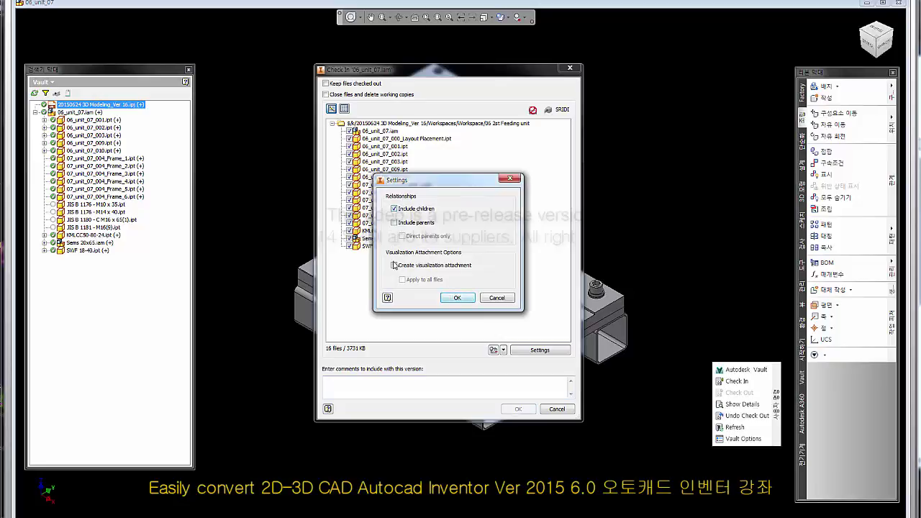
click(458, 298)
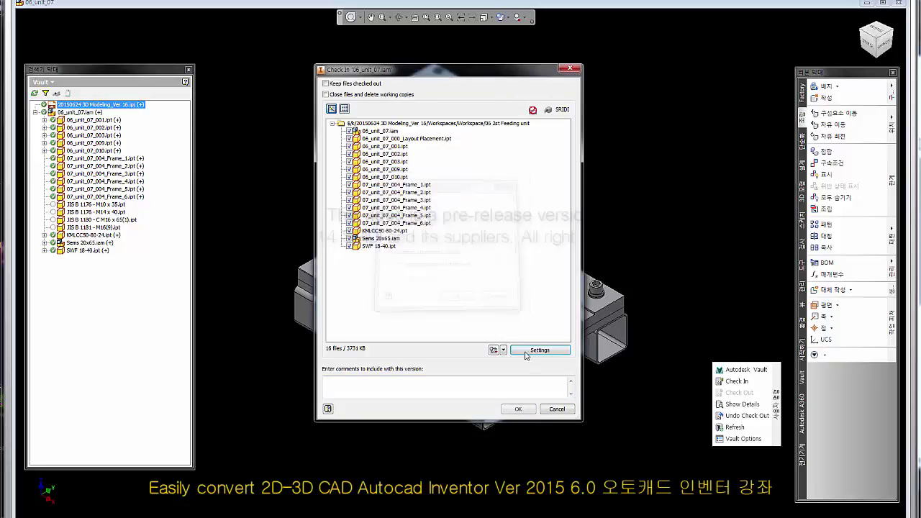
click(520, 409)
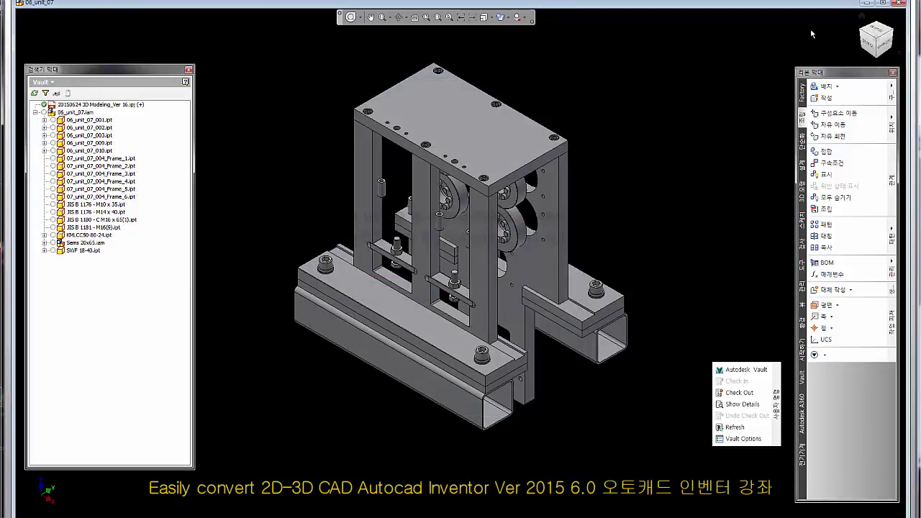
click(900, 2)
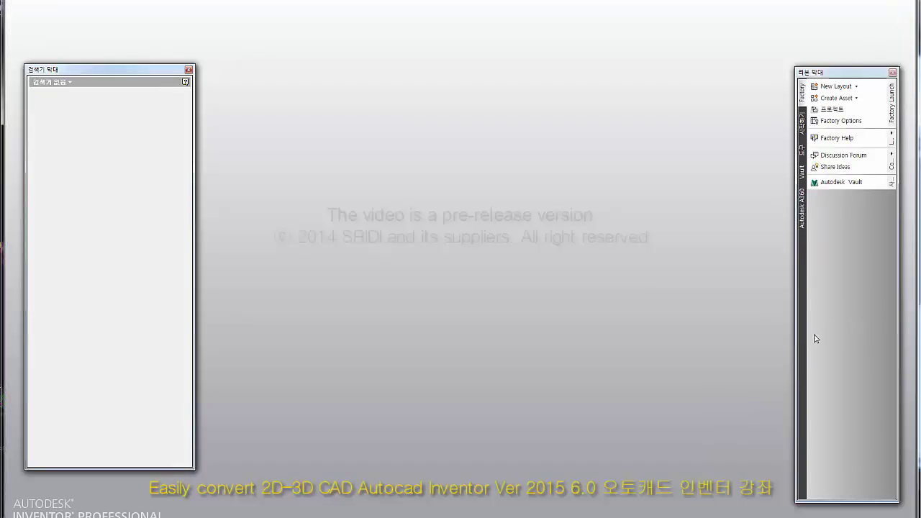
- In Vault, refresh, collapse the 06_unit_07.iam Uses tree and expand one level to its children
click(829, 182)
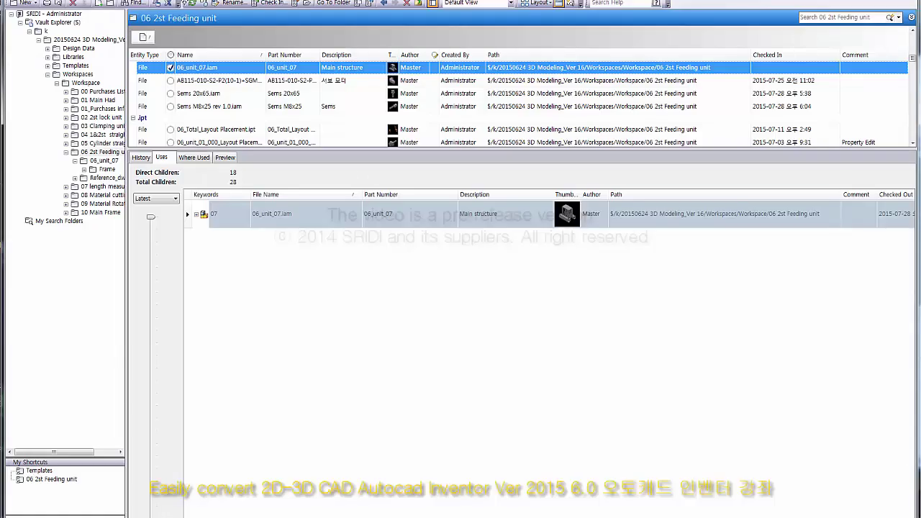
click(192, 3)
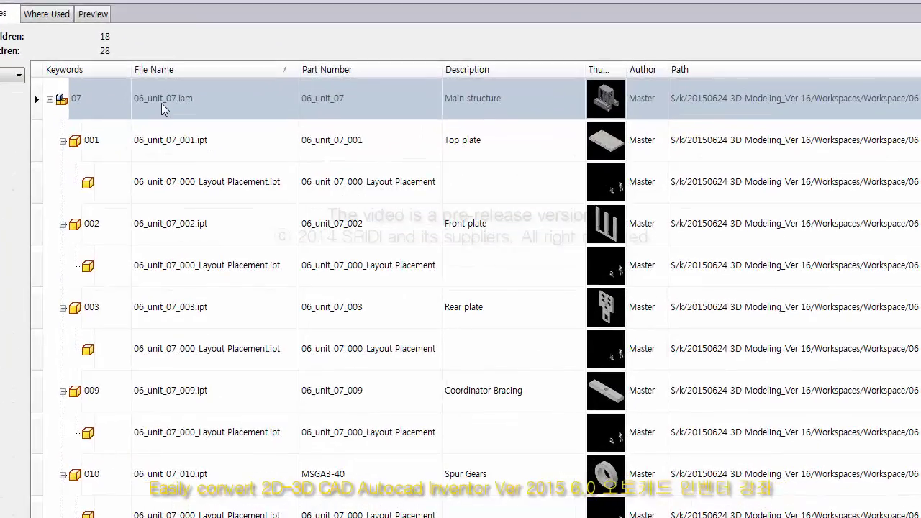
right_click(165, 100)
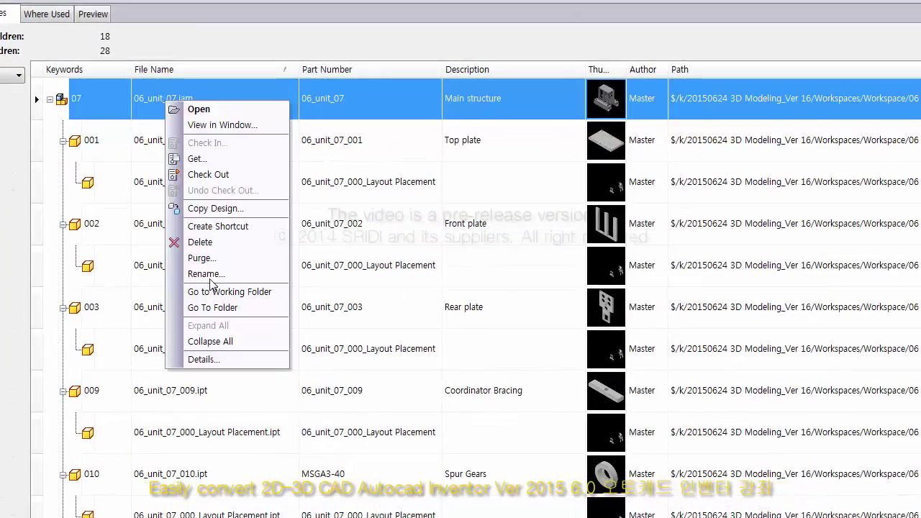
click(211, 342)
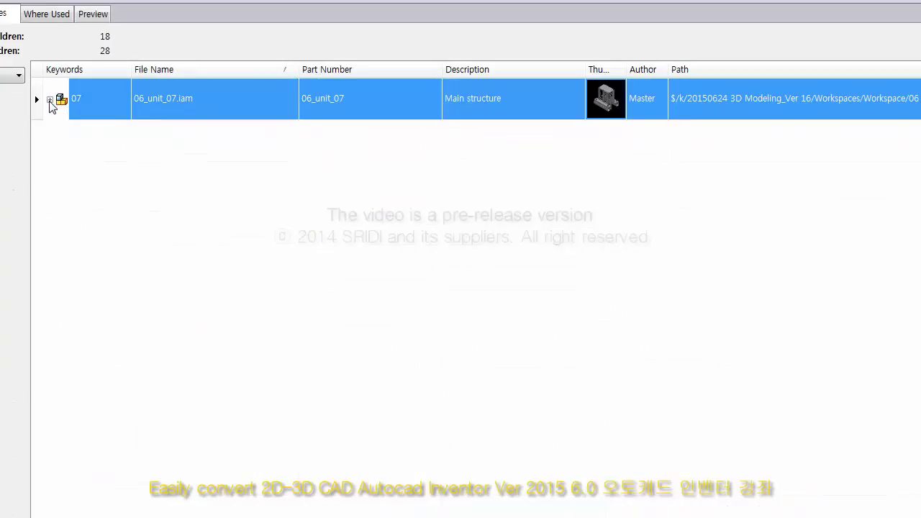
click(50, 100)
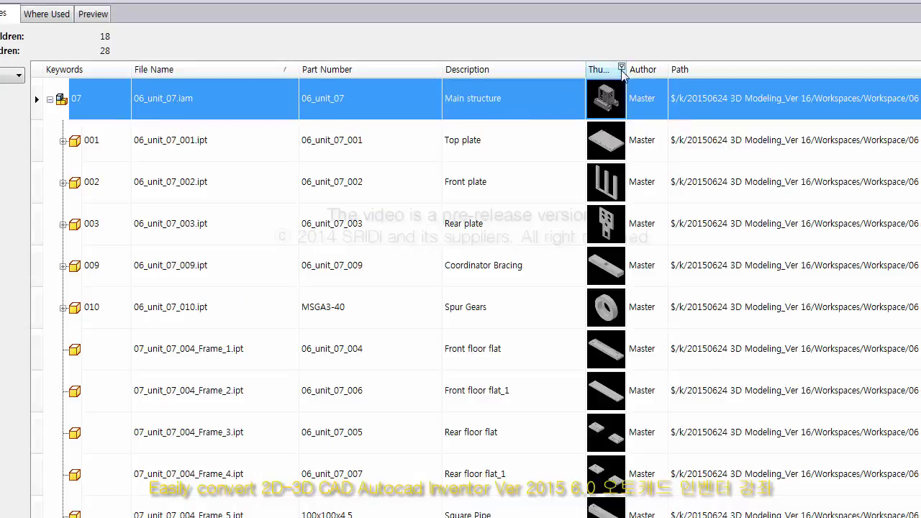
mouse_move(623, 70)
mouse_down()
mouse_move(602, 74)
mouse_move(609, 70)
mouse_up()
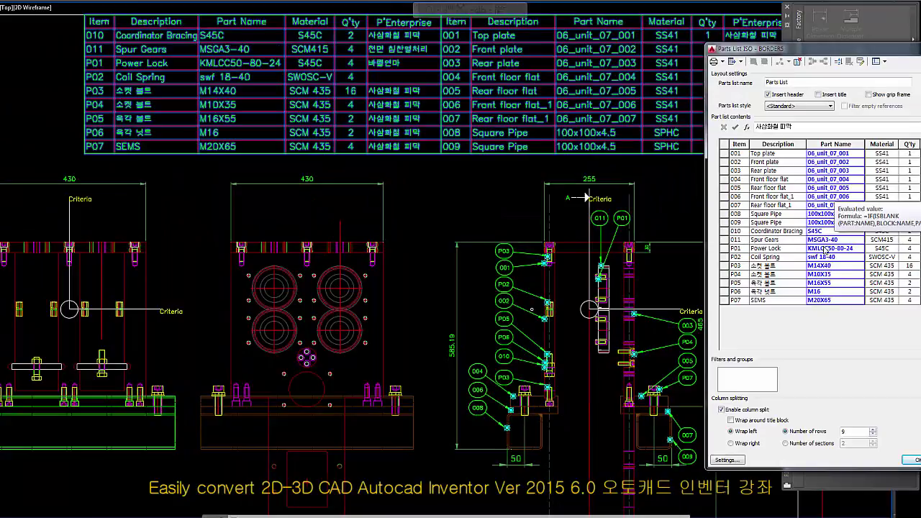
- Select Frame_1 through SWF 18-40.ipt and open Edit Properties for the 13 files
click(825, 248)
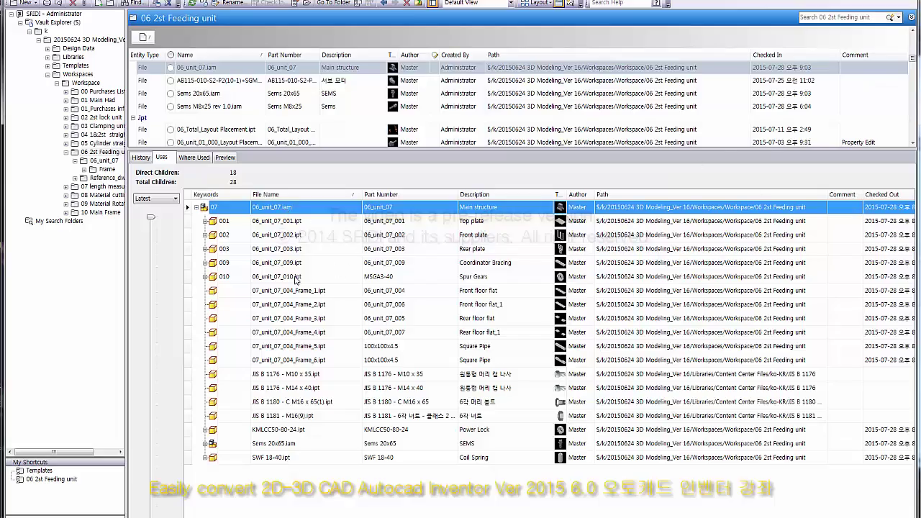
click(277, 291)
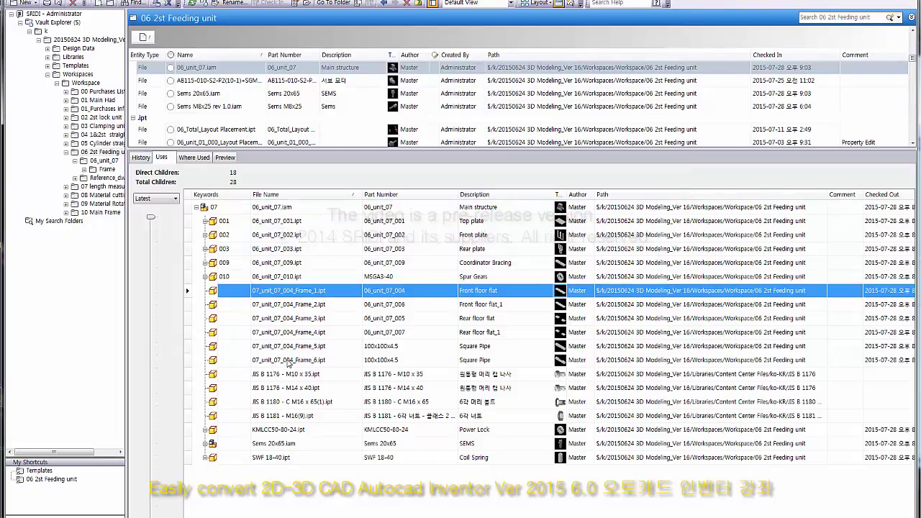
shift+click(281, 459)
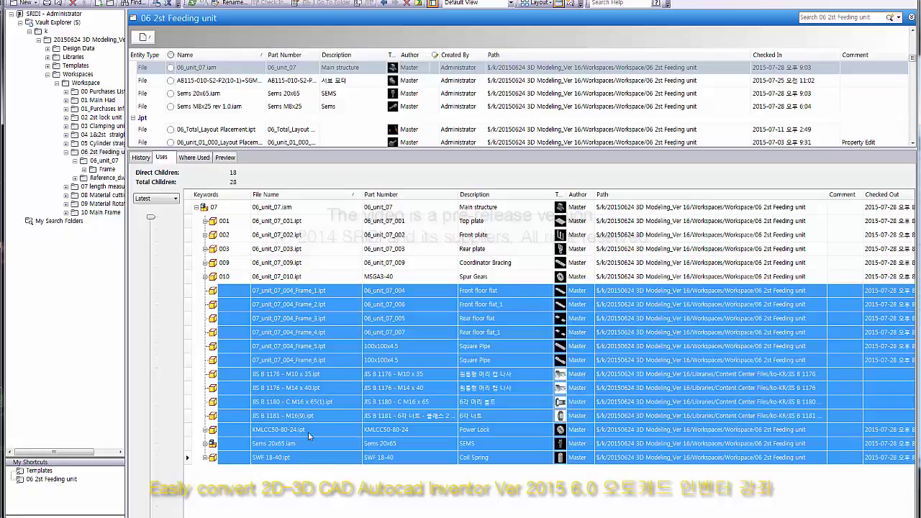
click(215, 3)
drag(342, 188, 392, 63)
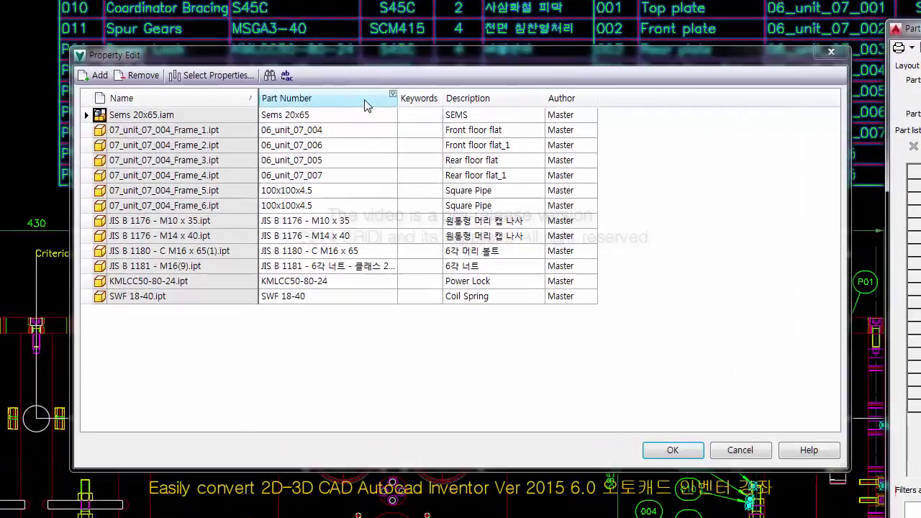
click(292, 98)
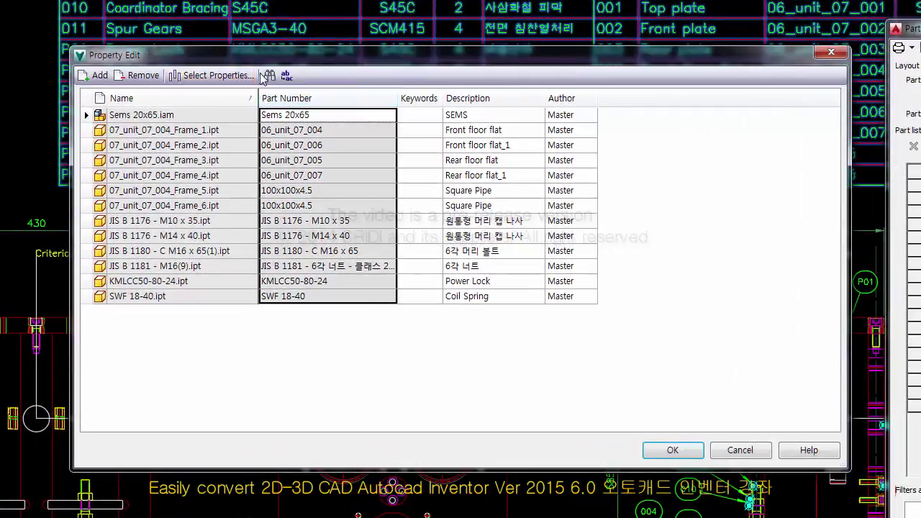
click(393, 94)
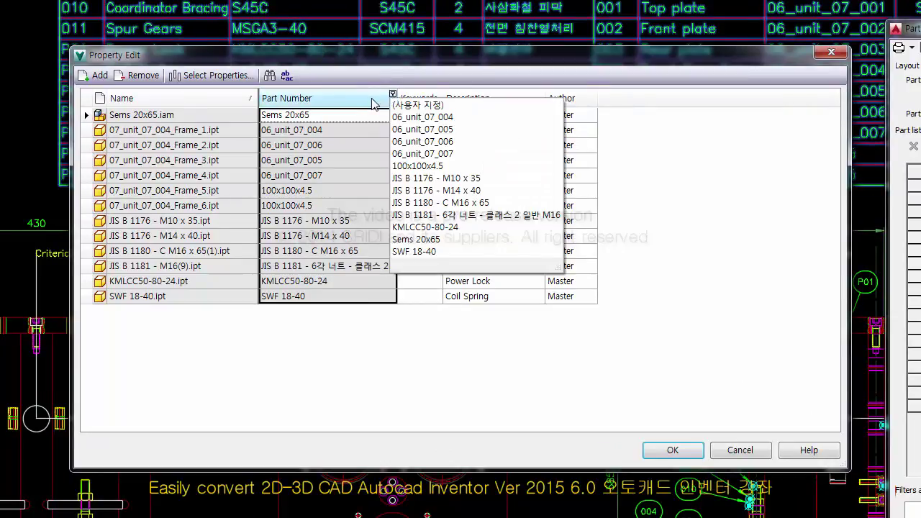
click(374, 106)
right_click(353, 105)
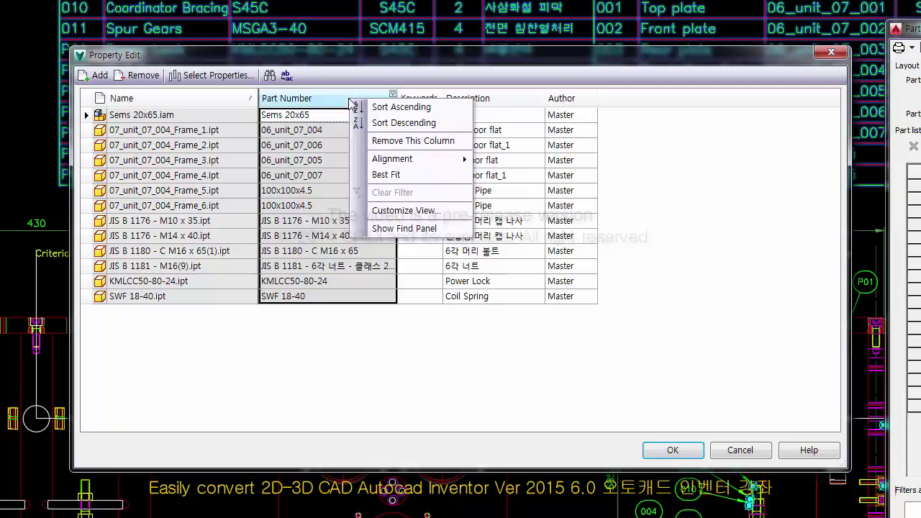
click(375, 109)
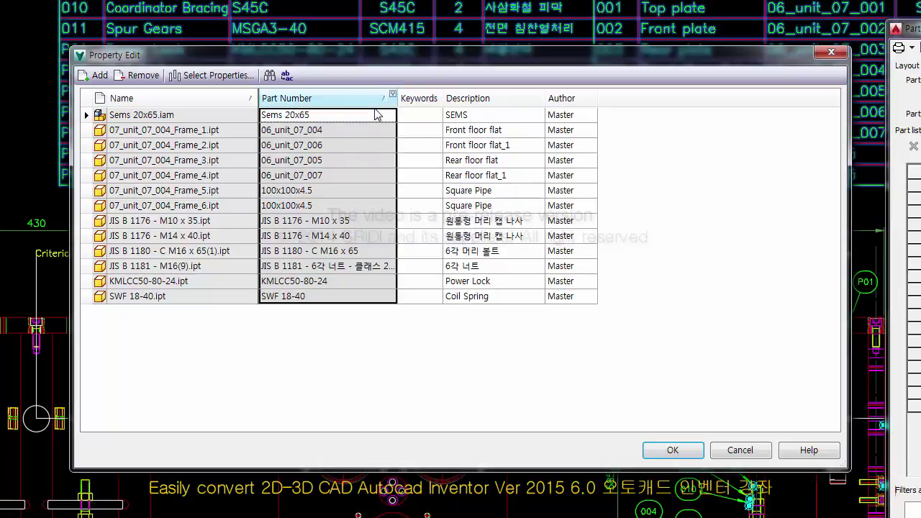
right_click(371, 103)
click(346, 103)
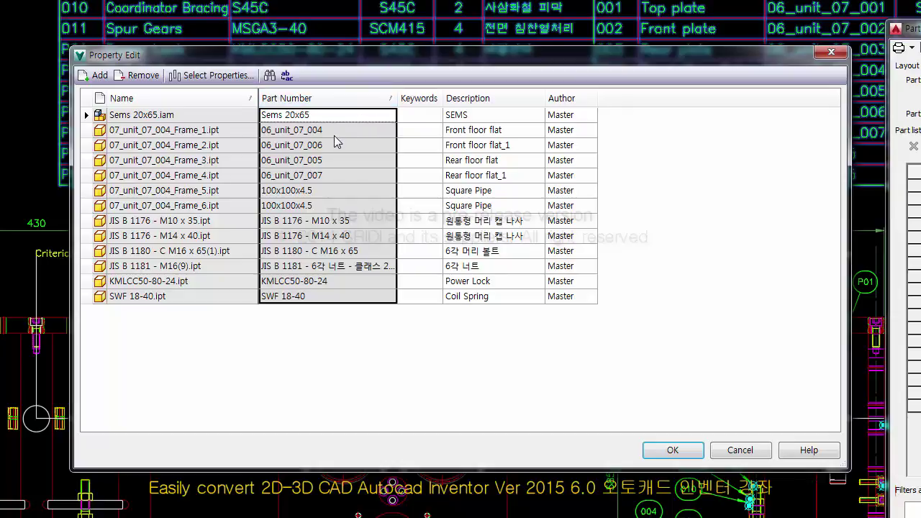
right_click(386, 105)
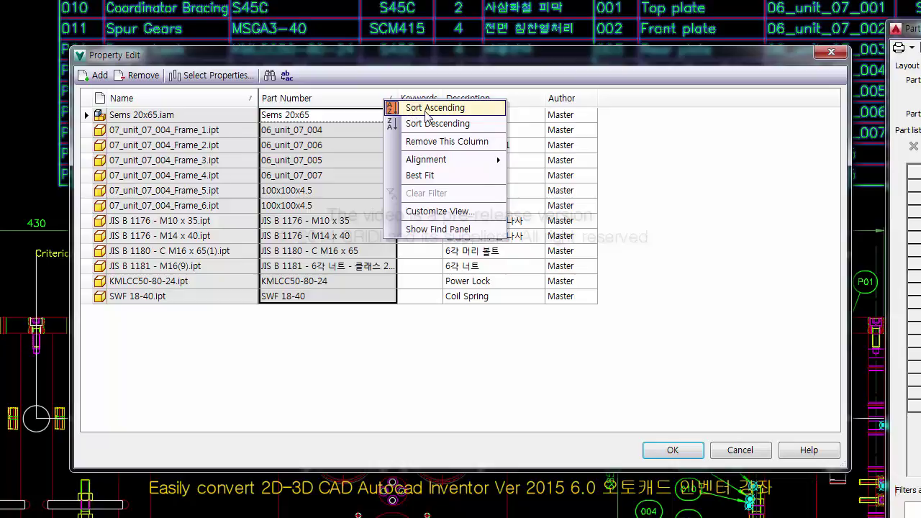
click(428, 124)
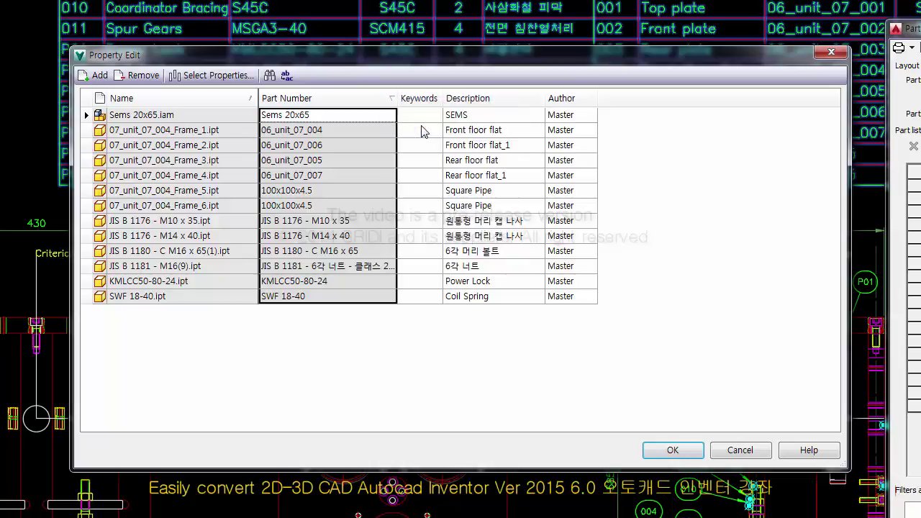
right_click(376, 99)
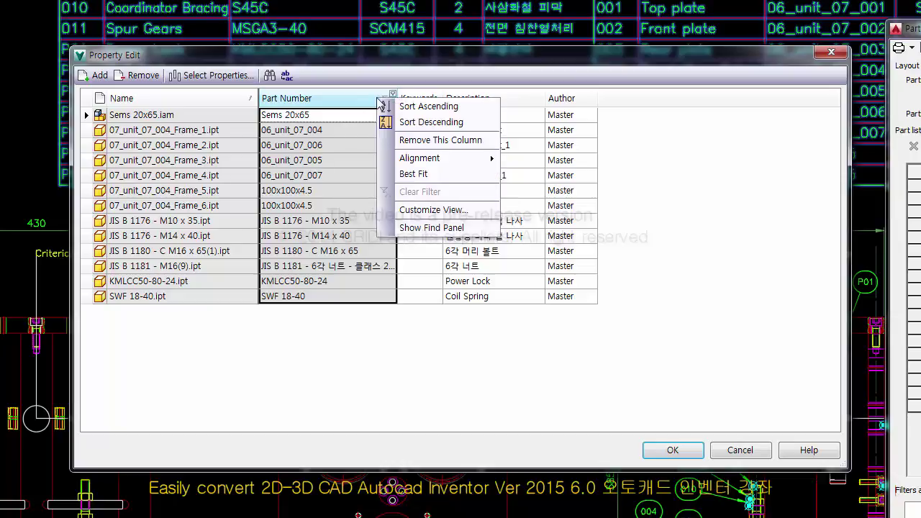
click(412, 122)
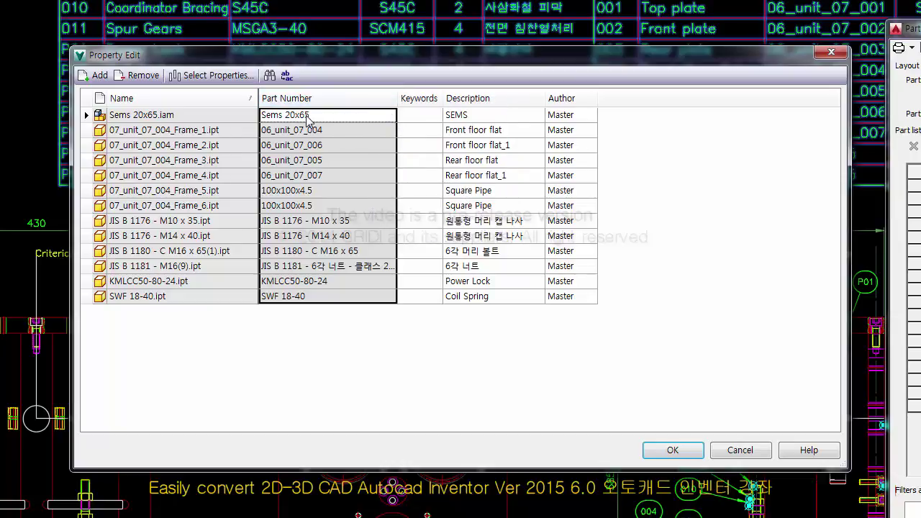
click(358, 134)
click(355, 165)
- Set the frame Keywords: Frame_1 004, Frame_2 006, Frame_3 005, Frame_4 007
click(331, 134)
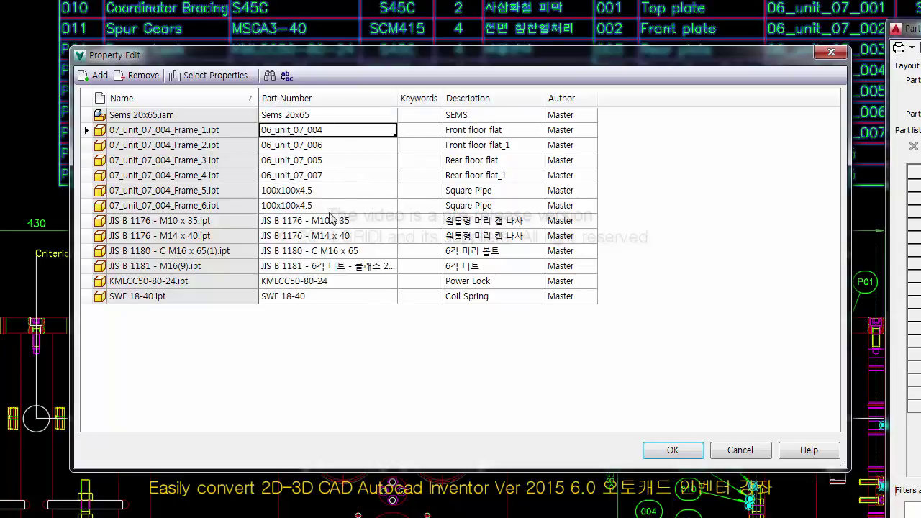
click(423, 133)
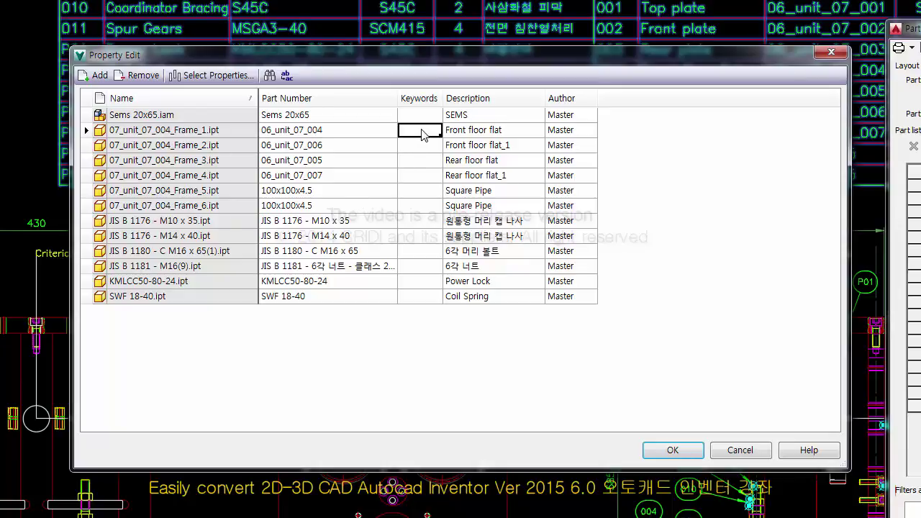
text(004)
click(423, 150)
text(006)
click(416, 166)
text(005)
click(422, 177)
text(007)
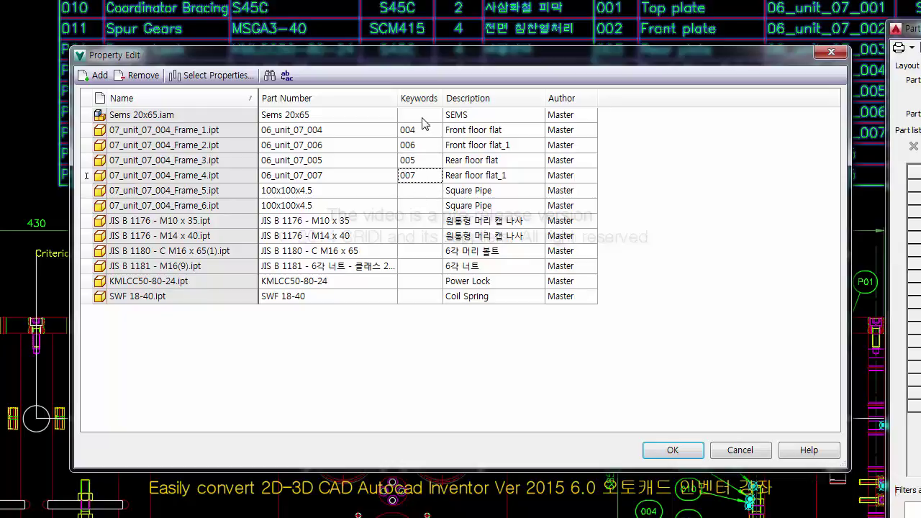
- Set the Sems assembly's keyword to P07
click(420, 115)
text(p07)
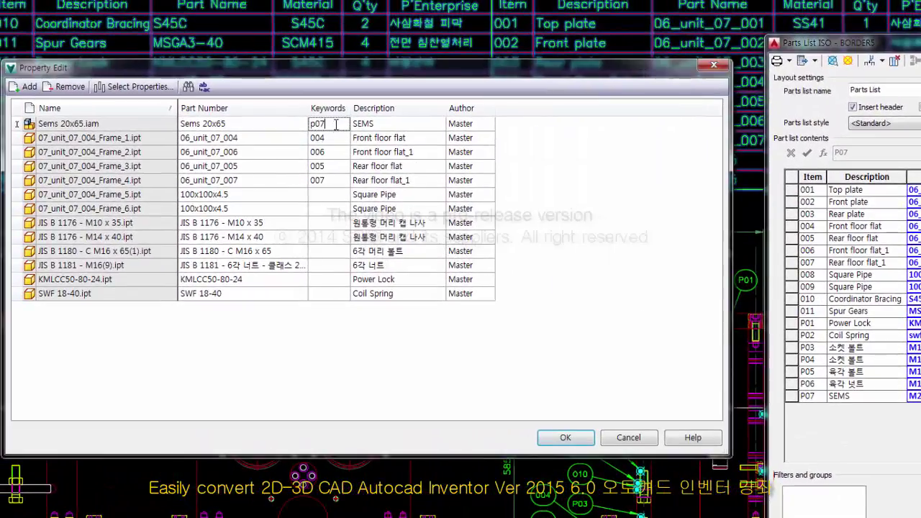
key(Return)
click(329, 194)
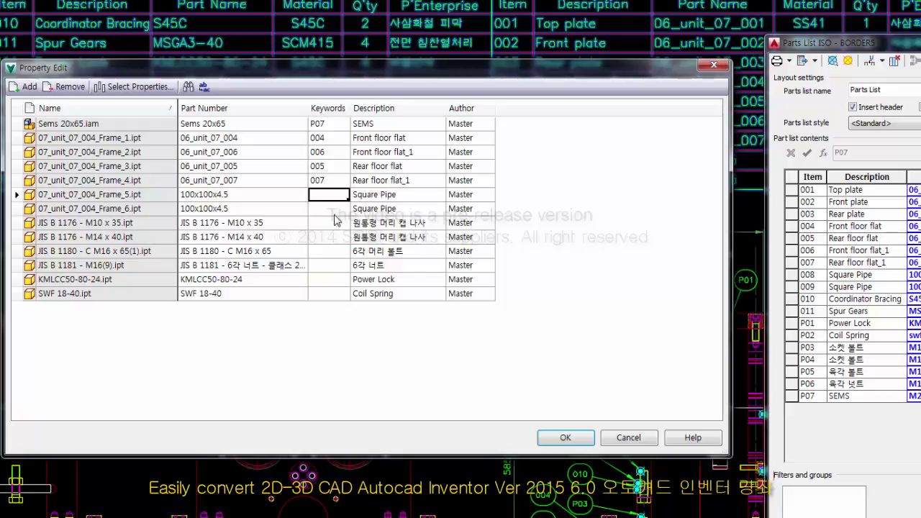
- Key the fasteners: M10x35 bolt P04, M14x40 bolt P03, M16x65 bolt P05, M16 nut P06
click(333, 237)
click(332, 223)
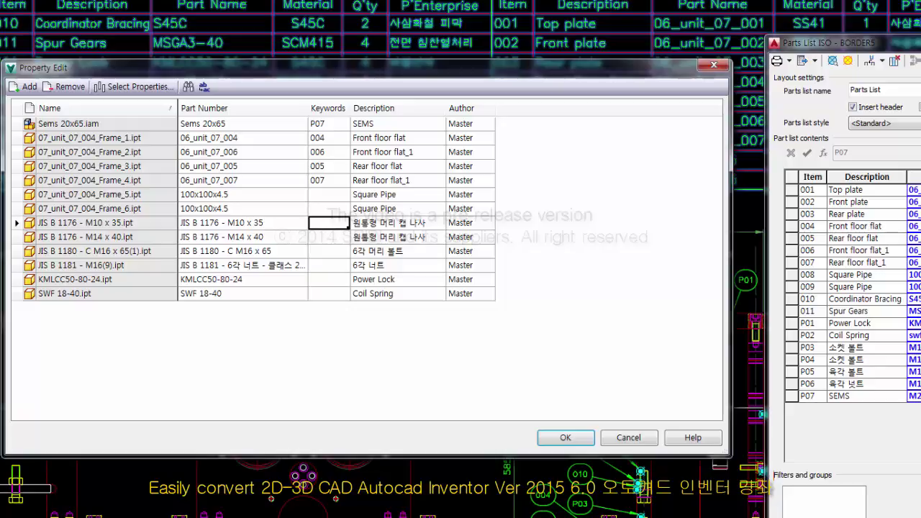
click(824, 360)
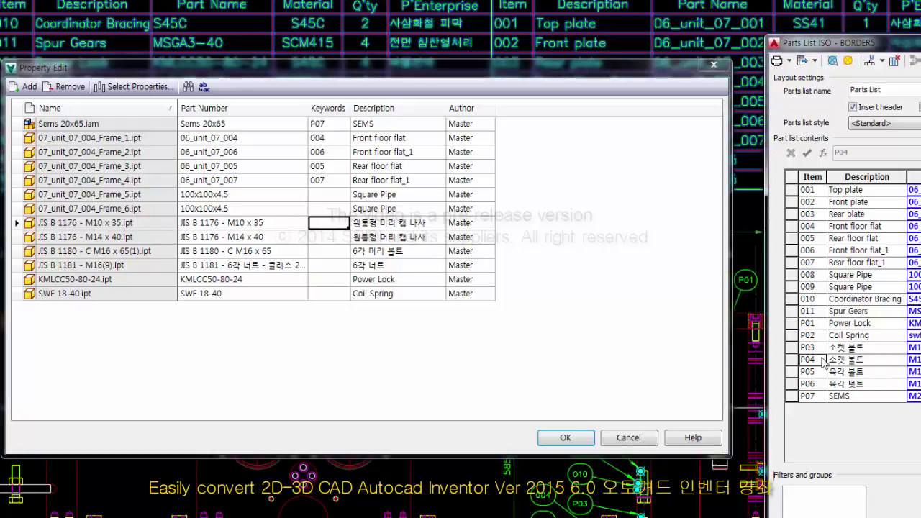
click(330, 223)
text(P04)
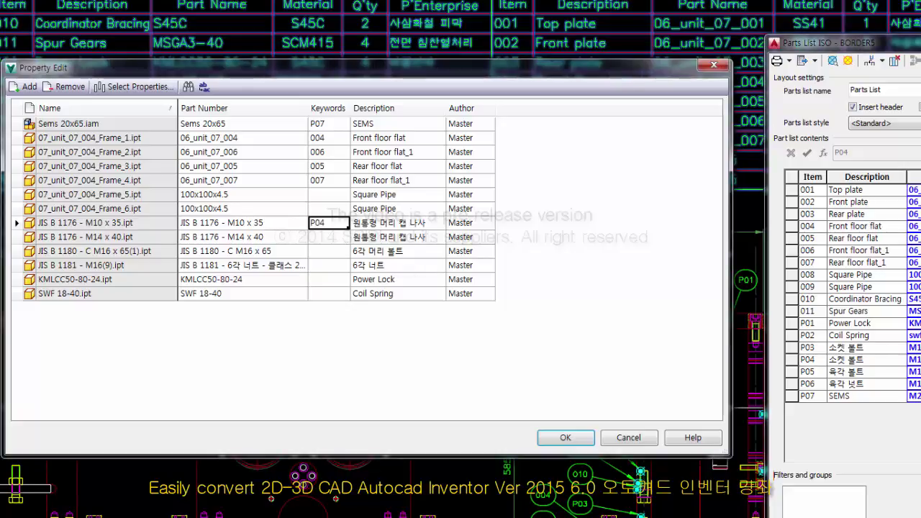
click(813, 347)
click(333, 238)
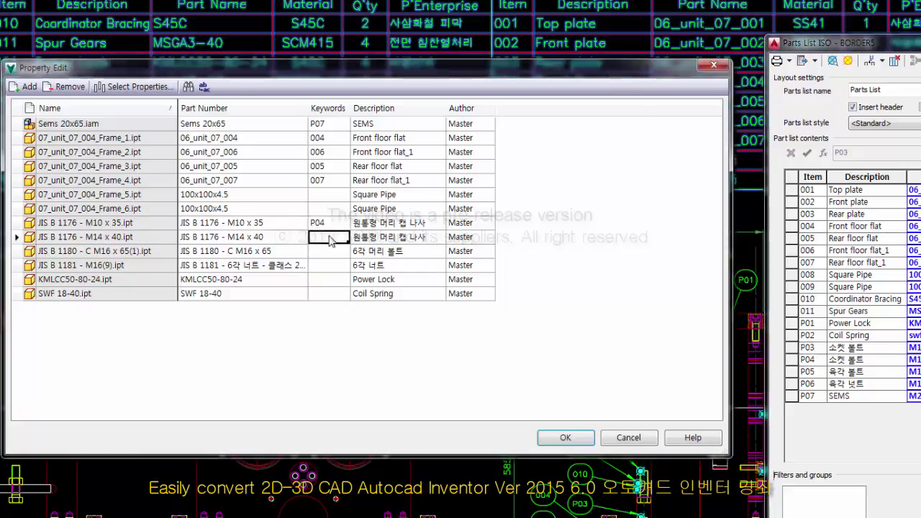
text(P03)
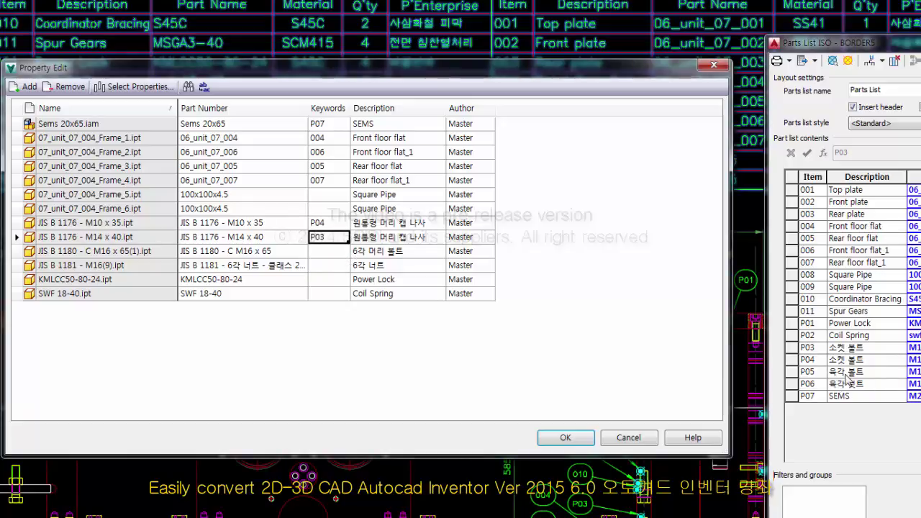
click(813, 372)
click(331, 253)
text(P05)
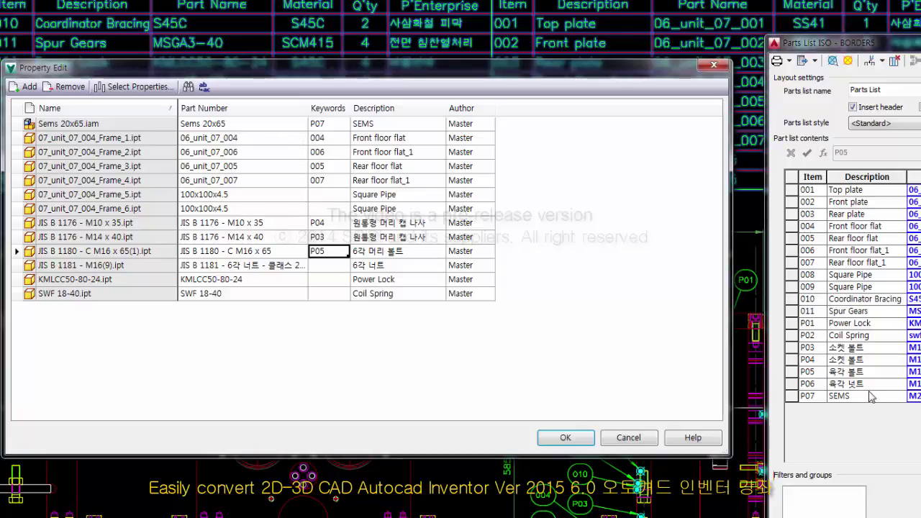
click(814, 384)
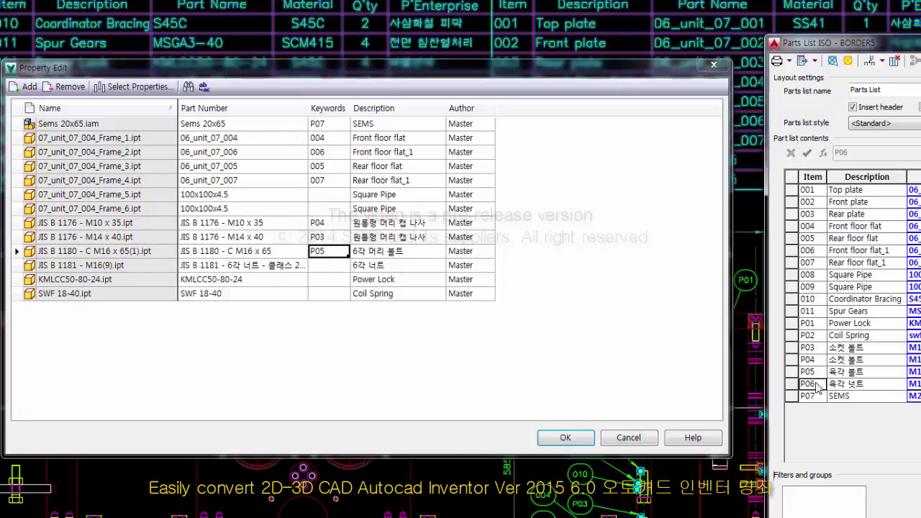
click(338, 267)
text(P06)
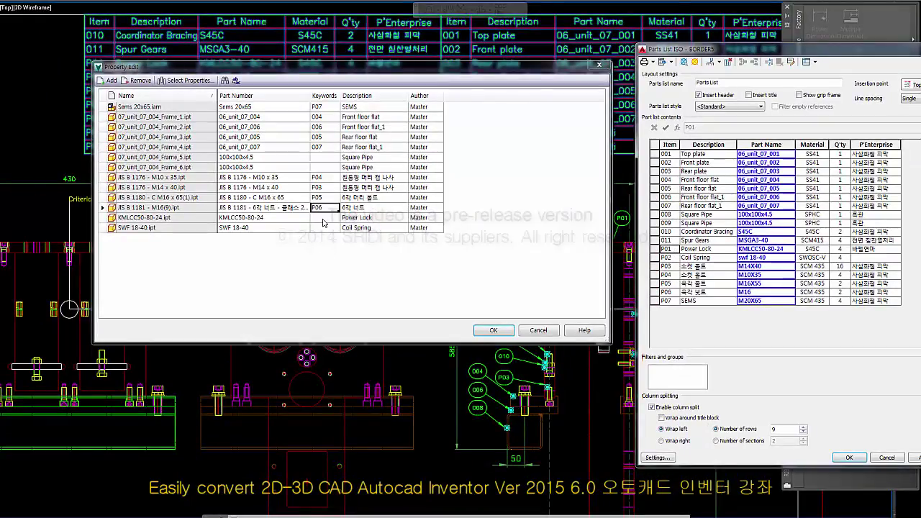
- Set the KMLCC50-80-24 power lock keyword to P01 and the SWF 18-40 coil spring to P02
click(324, 218)
text(P01)
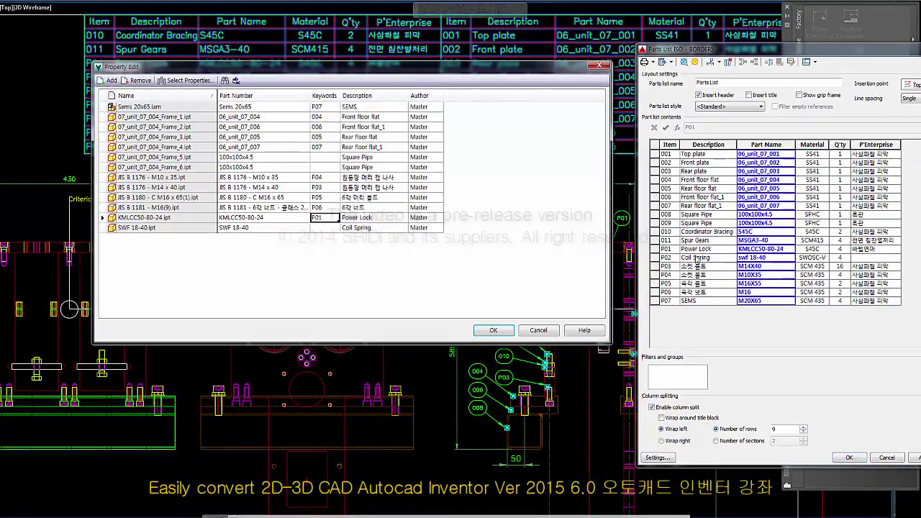
click(324, 228)
text(P02)
click(324, 158)
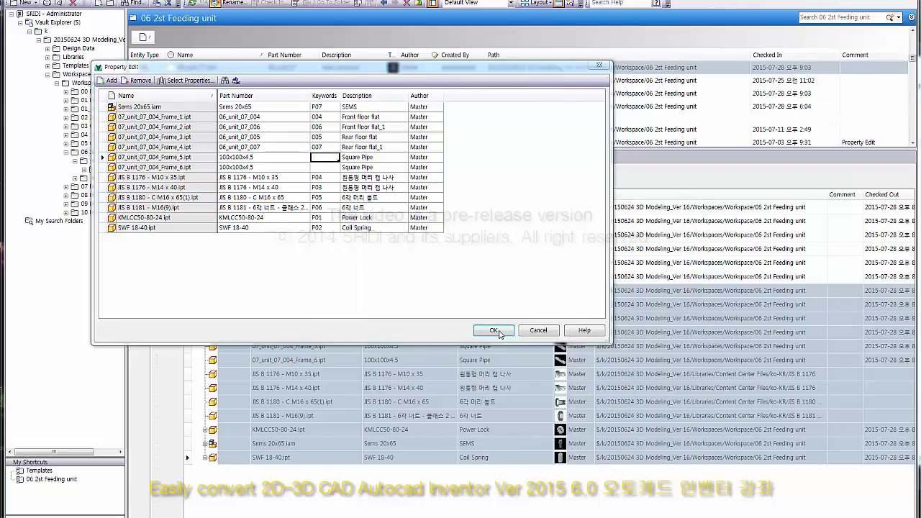
- Apply the keyword edits and expand 06_unit_07.iam to show 004–007 and P01–P07 beside its parts
click(494, 331)
click(490, 330)
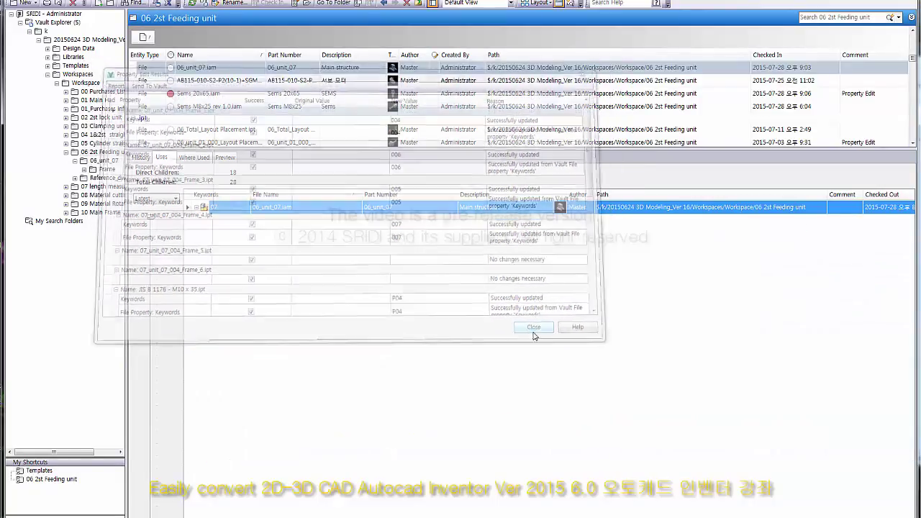
click(195, 207)
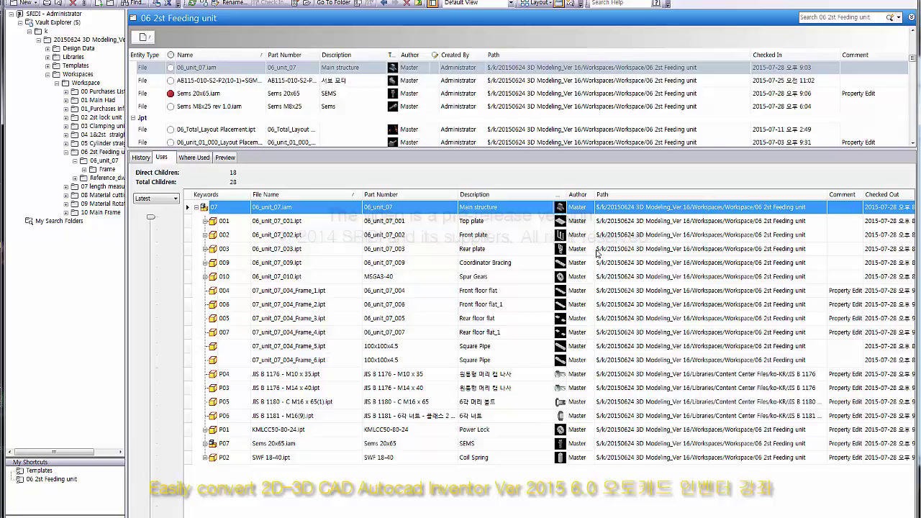
- Widen the Thumbnail column so each child part in the Uses list shows its preview
drag(566, 194, 579, 205)
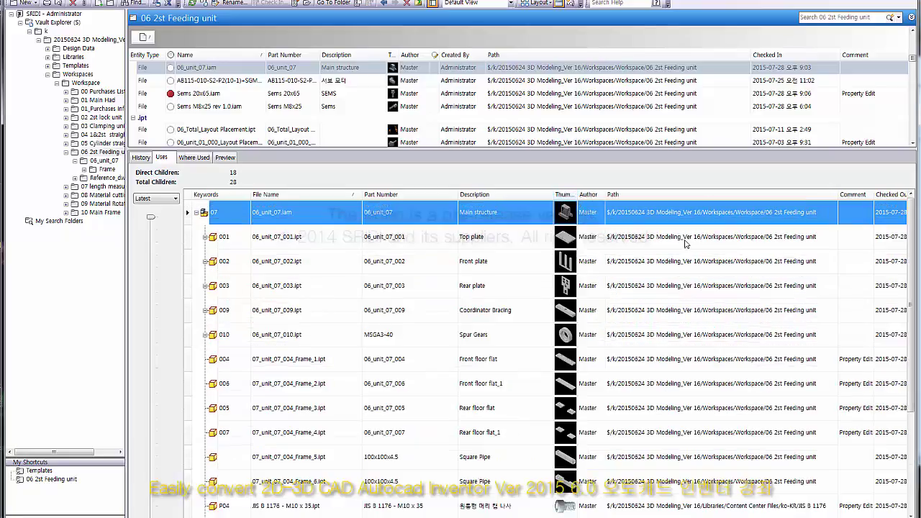
scroll(904, 324, down, 2)
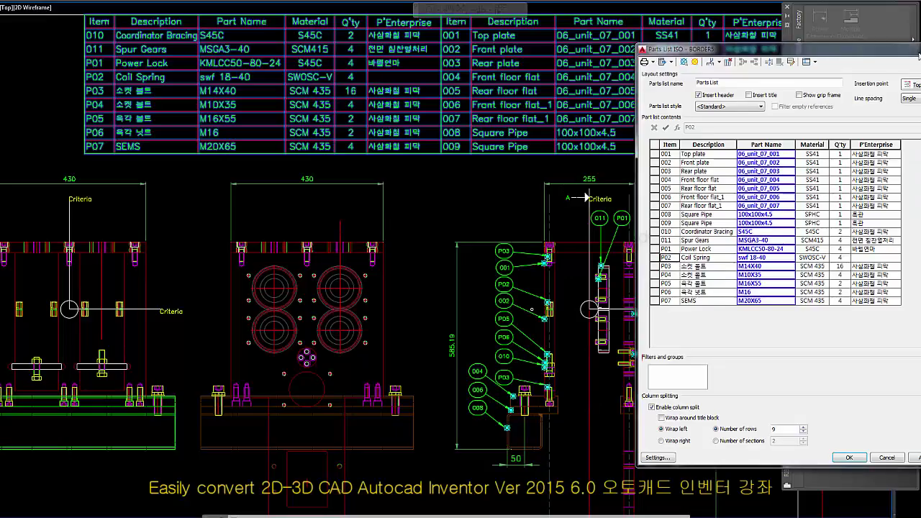
drag(691, 44, 744, 73)
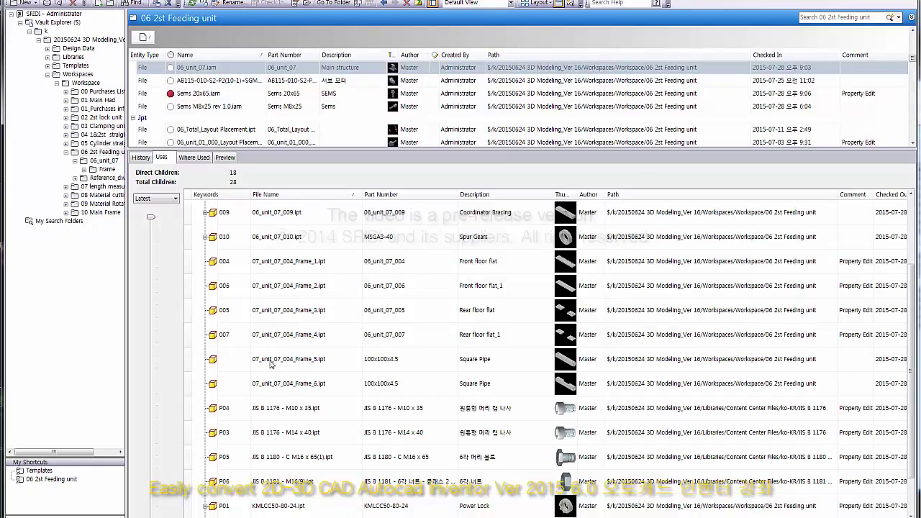
- Set keyword 008 on Frame_5 and 009 on Frame_6 in Edit Properties, then re-expand the assembly
click(271, 365)
shift+click(283, 386)
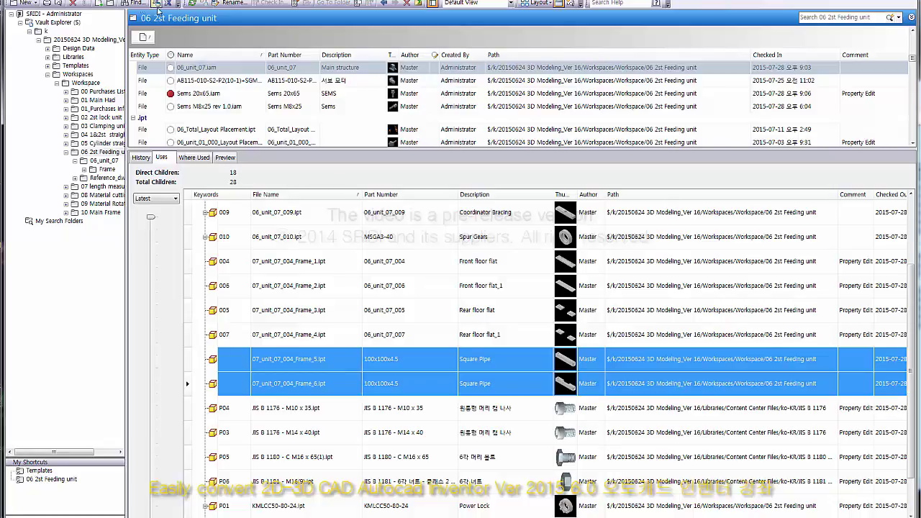
click(207, 4)
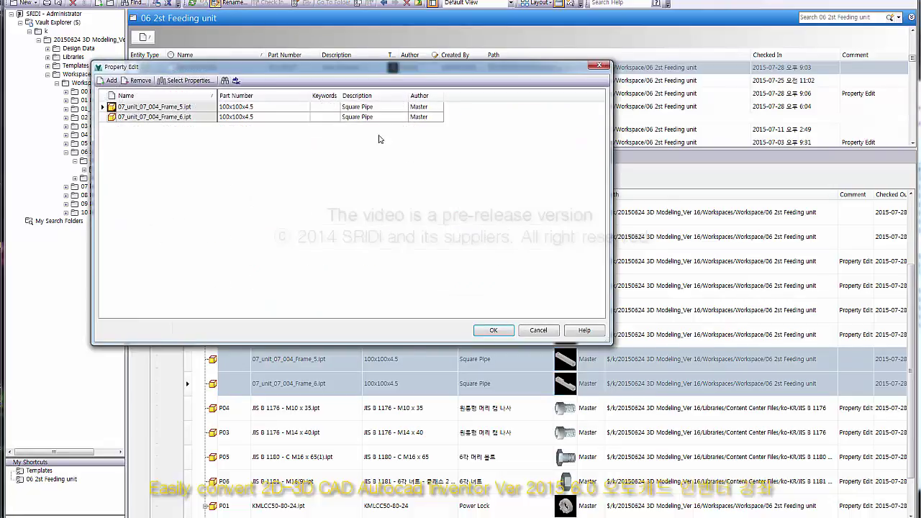
click(335, 109)
text(008)
click(336, 117)
text(009)
click(492, 330)
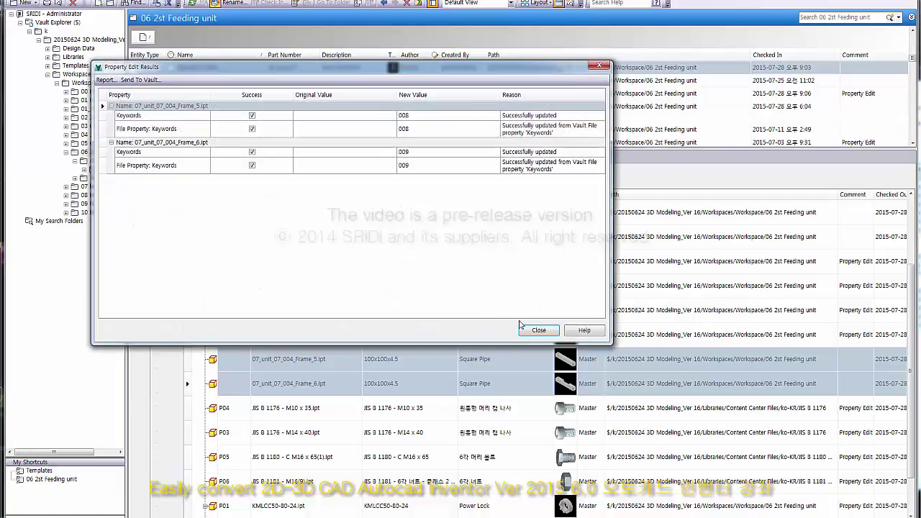
click(537, 330)
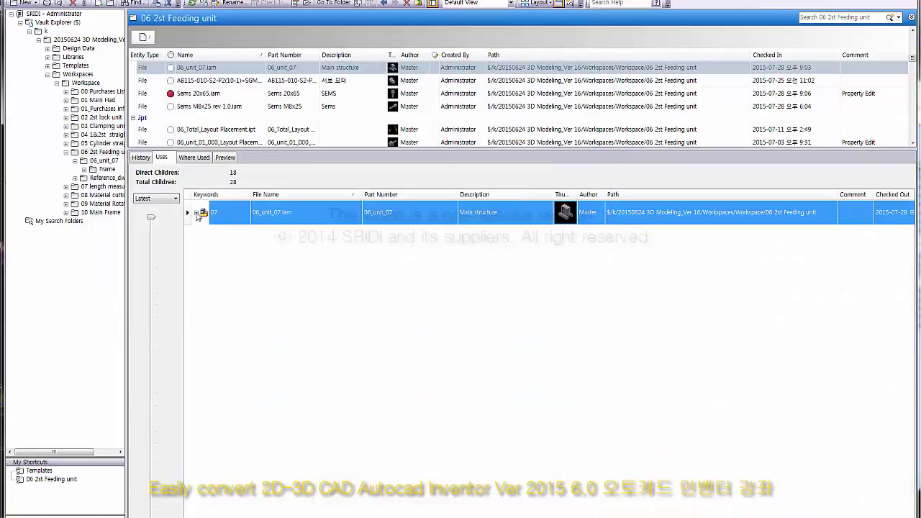
click(196, 213)
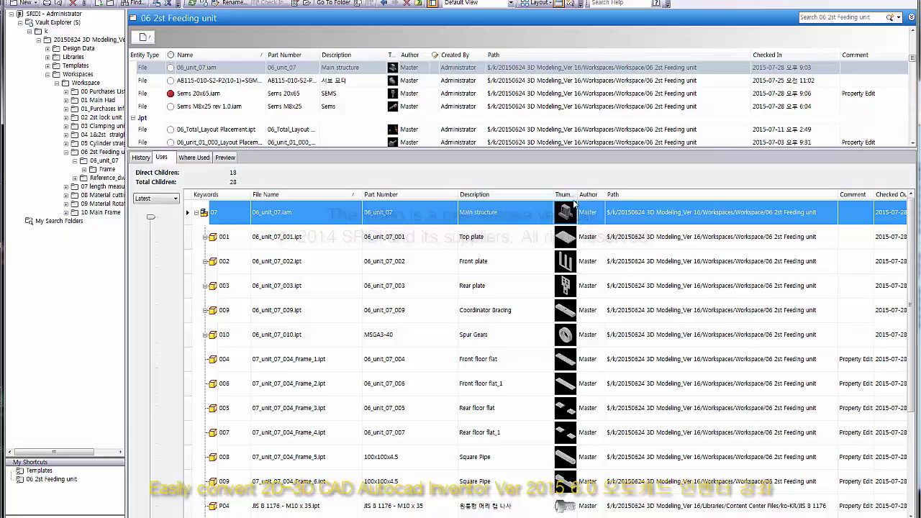
- Narrow the Thumbnail column and sort the Uses list ascending by Keywords, 001 through P07
drag(577, 194, 566, 195)
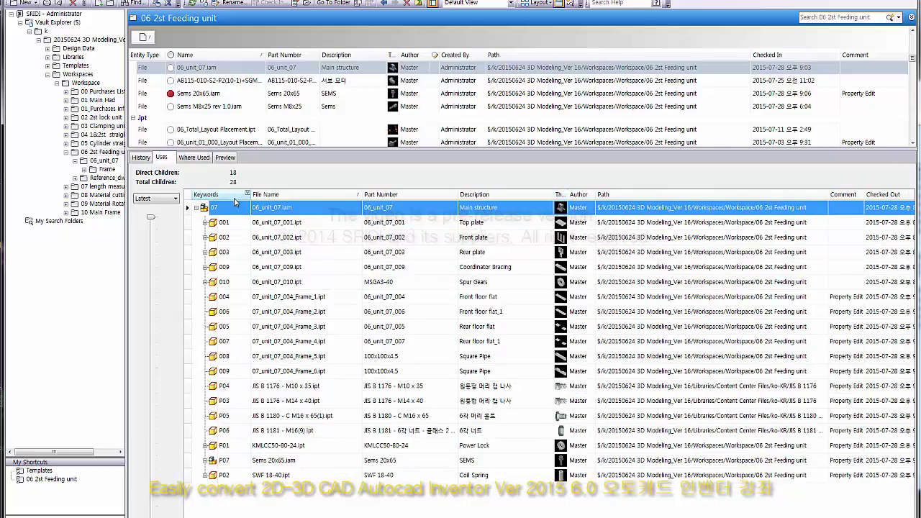
click(236, 196)
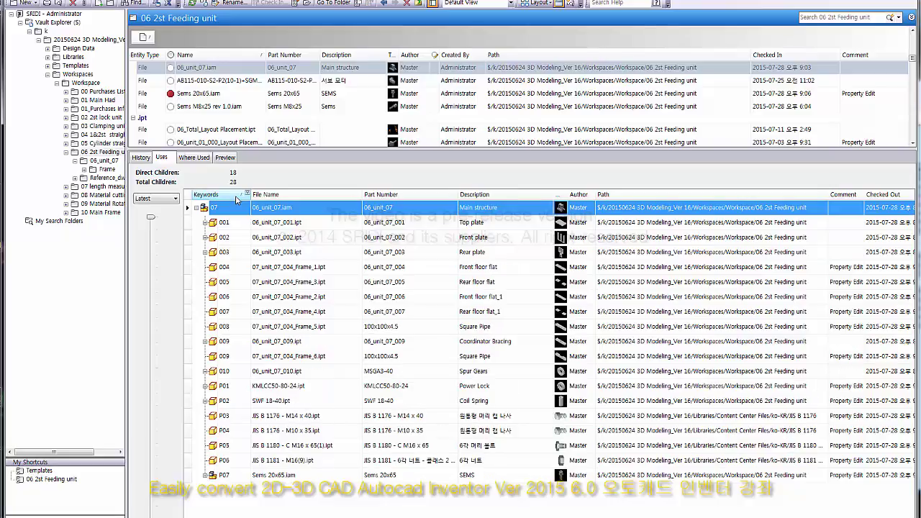
click(236, 196)
click(236, 196)
- Go to the working folder of 06_unit_07.iam and check the assembly out into Inventor 2015
right_click(274, 211)
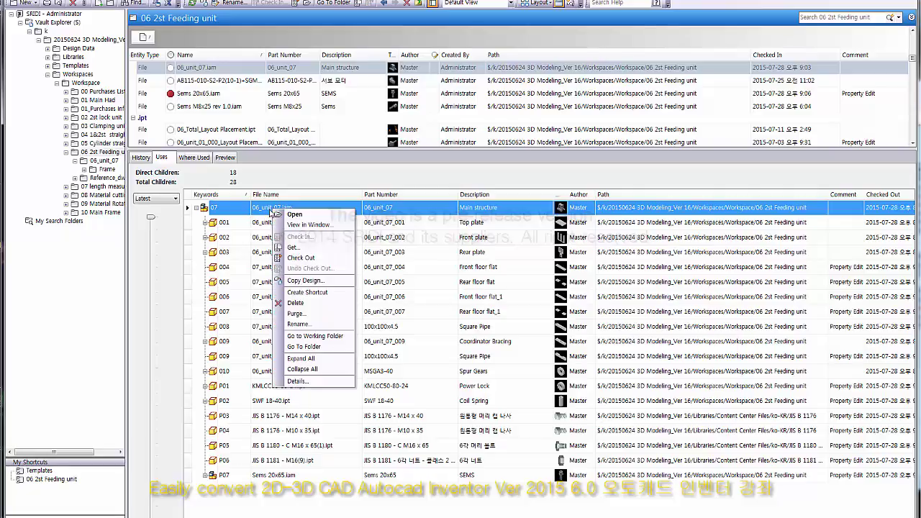
click(315, 337)
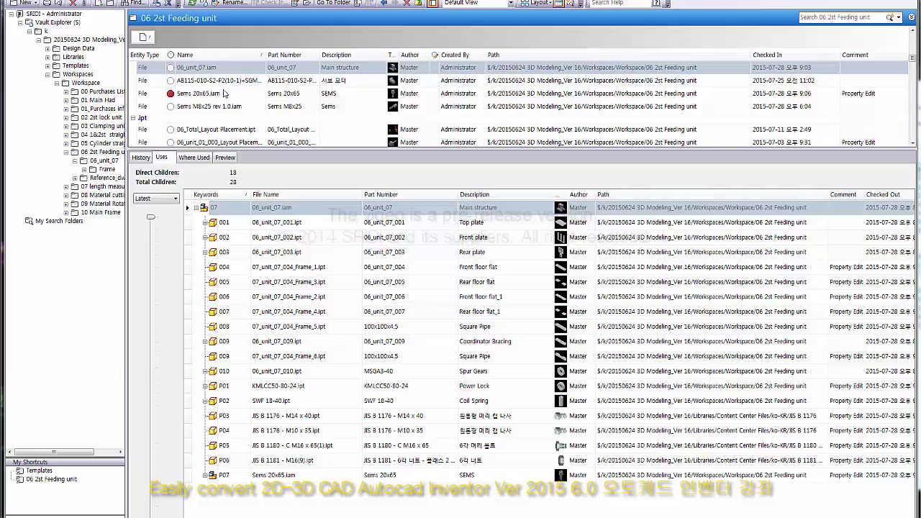
right_click(298, 207)
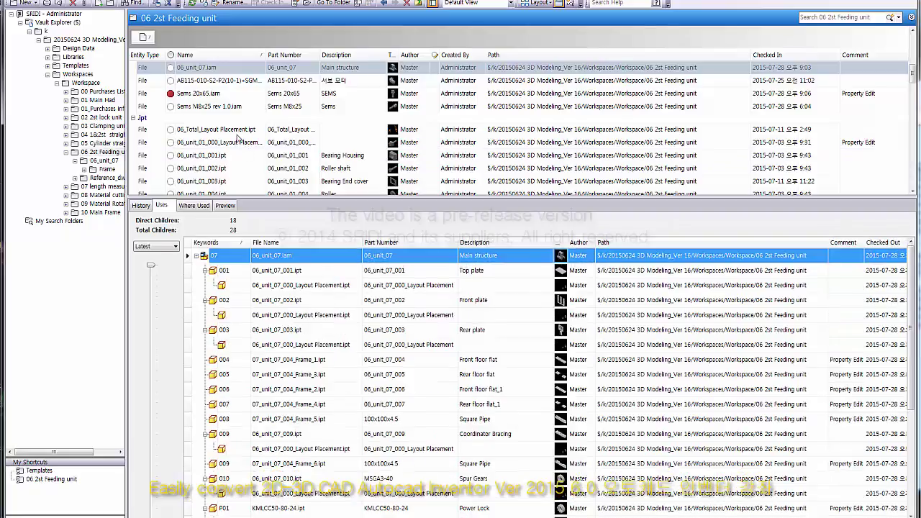
scroll(913, 74, up, 1)
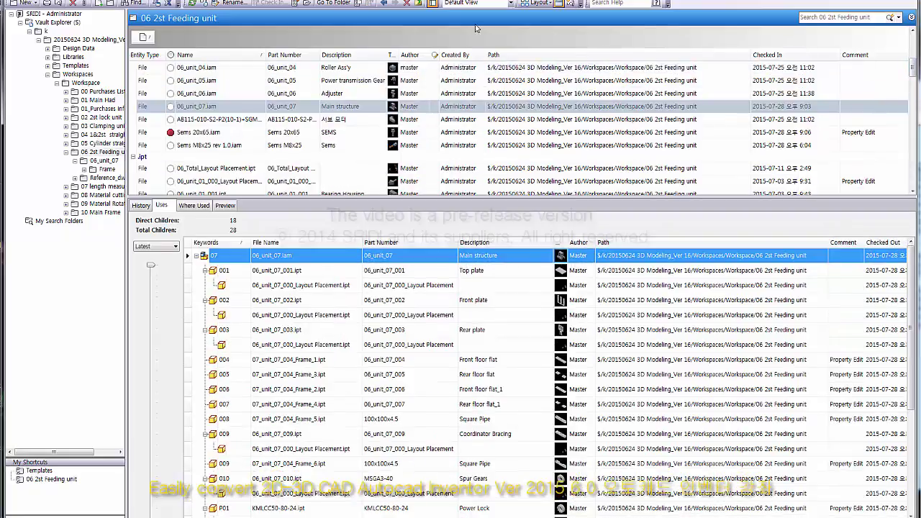
click(298, 5)
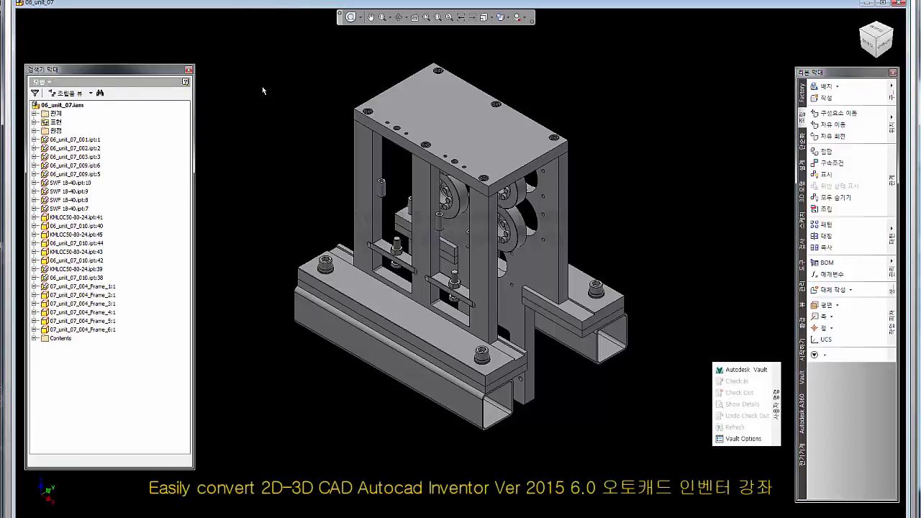
- Switch the Inventor browser to the Vault view and select the project entry
click(41, 81)
click(66, 125)
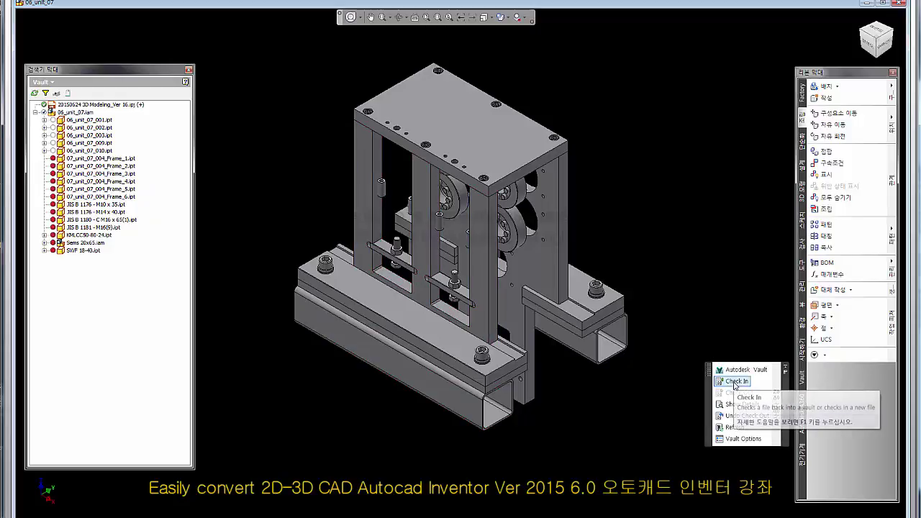
click(35, 94)
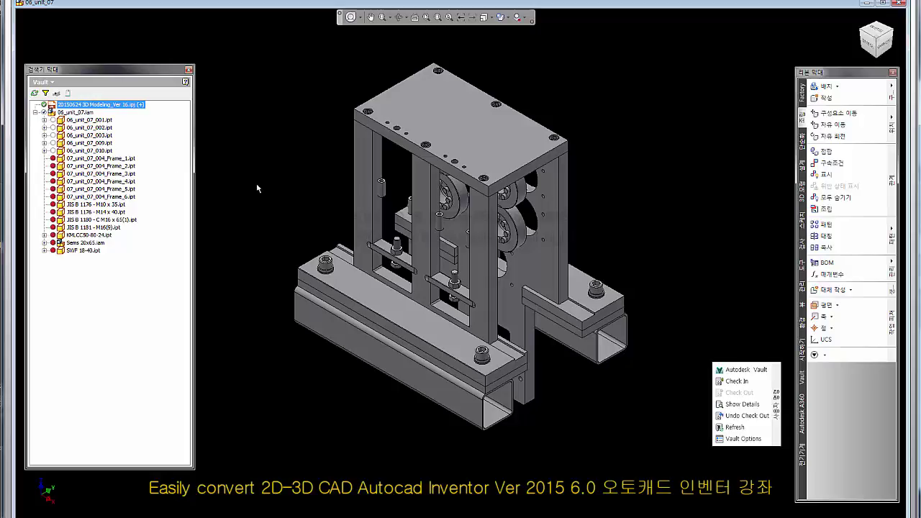
- Check in 06_unit_07.iam with Keep files checked out enabled, then return to Vault Explorer
click(738, 382)
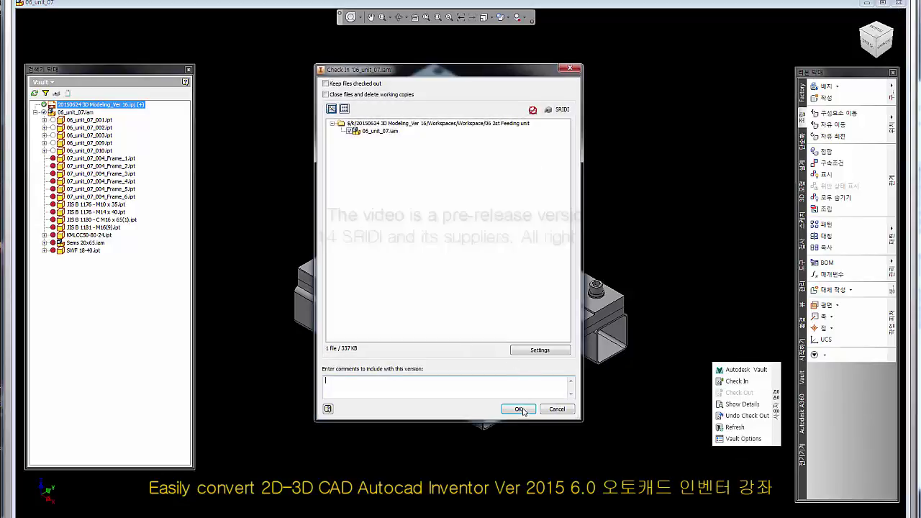
click(326, 84)
click(518, 409)
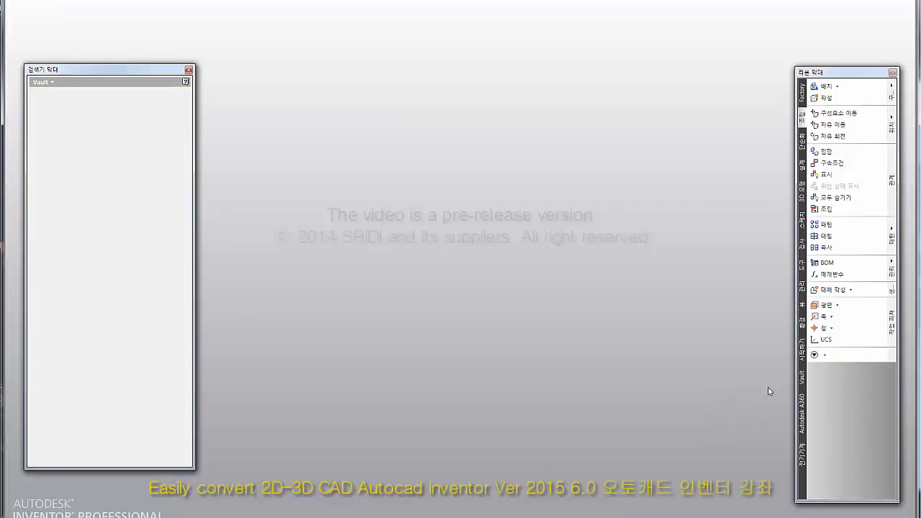
click(839, 181)
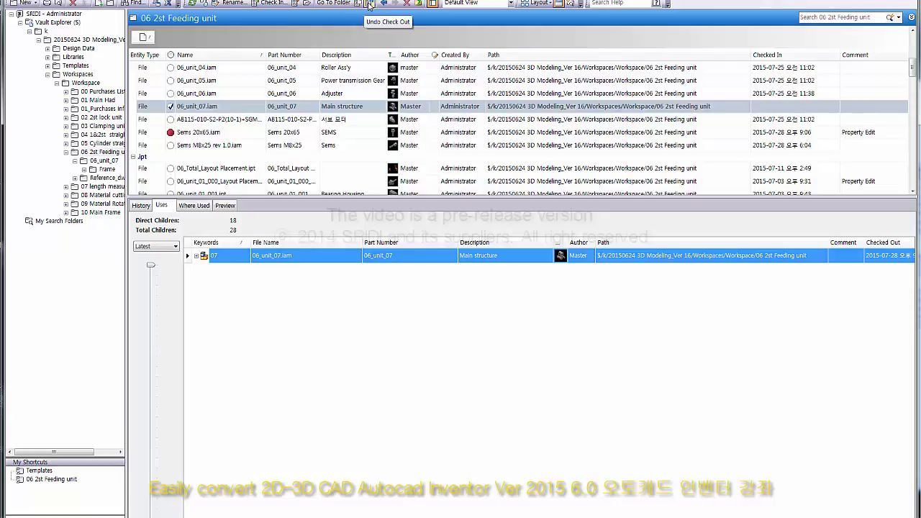
- Undo the check-out of 06_unit_07.iam, accepting the default related-file inclusion settings
click(370, 5)
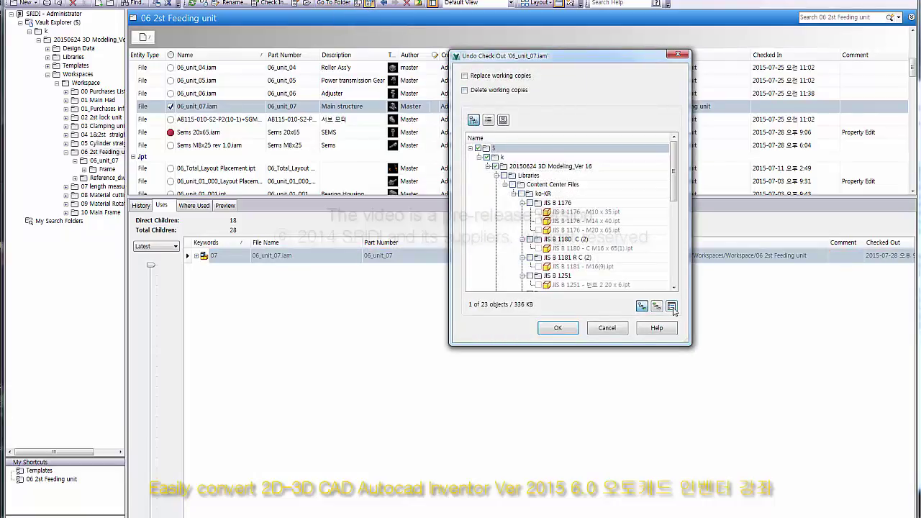
click(671, 307)
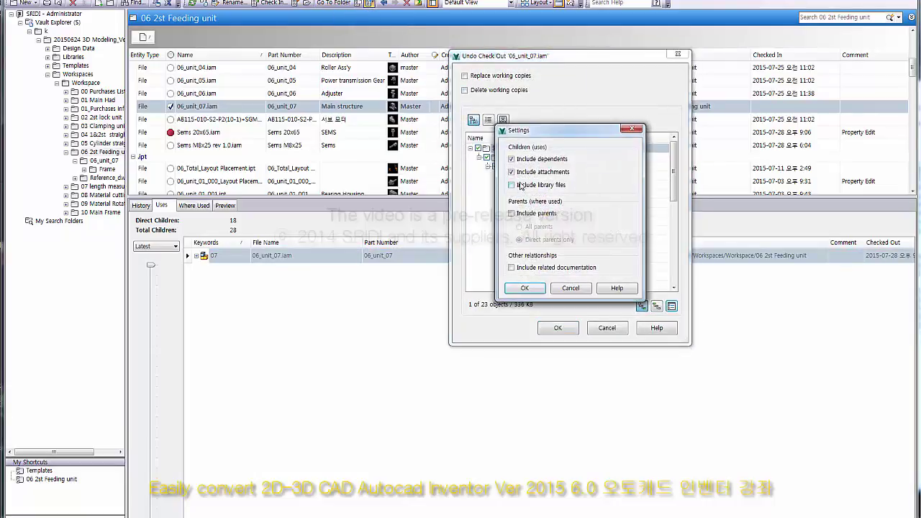
click(540, 288)
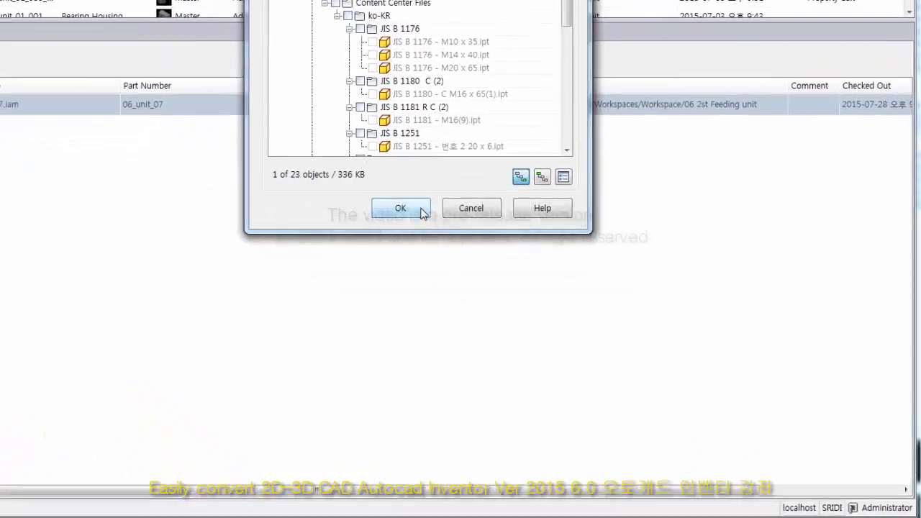
click(558, 328)
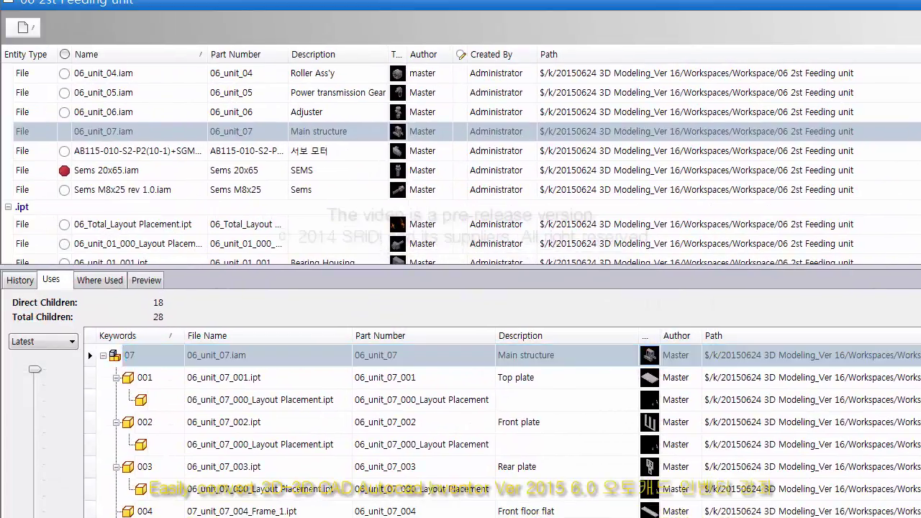
- Get 06_unit_07.iam with Check Out Files and Include Children enabled, checking out 10 of 23 files
click(349, 2)
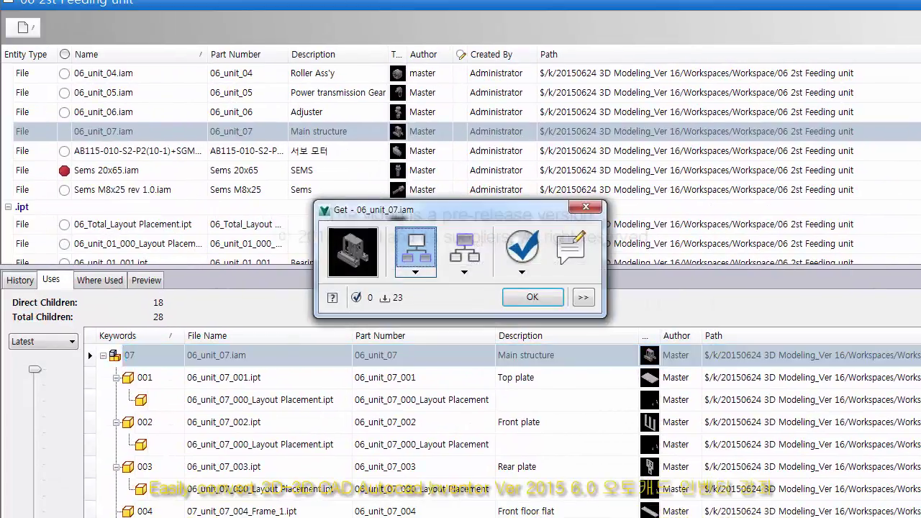
click(528, 251)
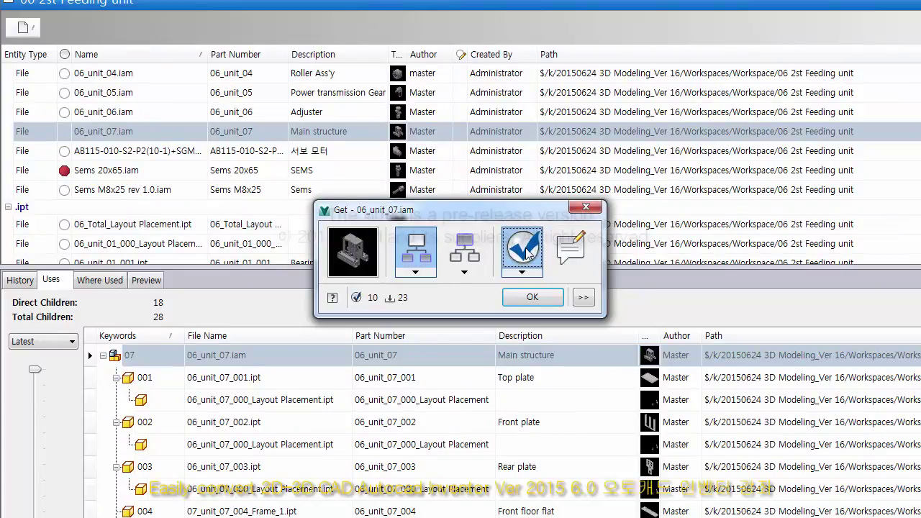
click(423, 255)
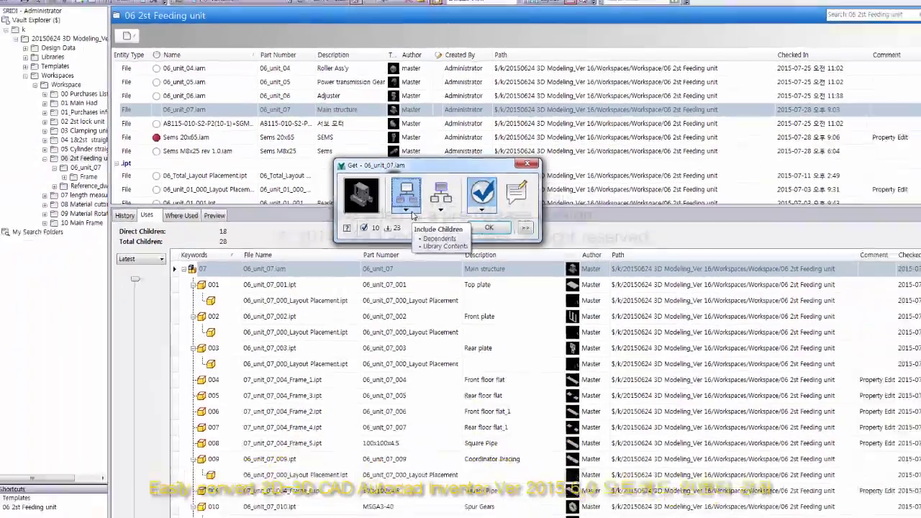
click(414, 247)
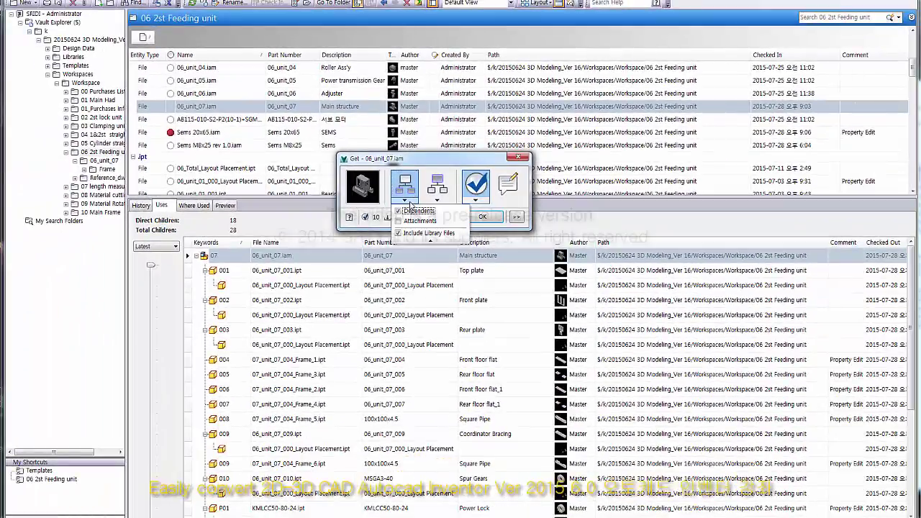
click(426, 164)
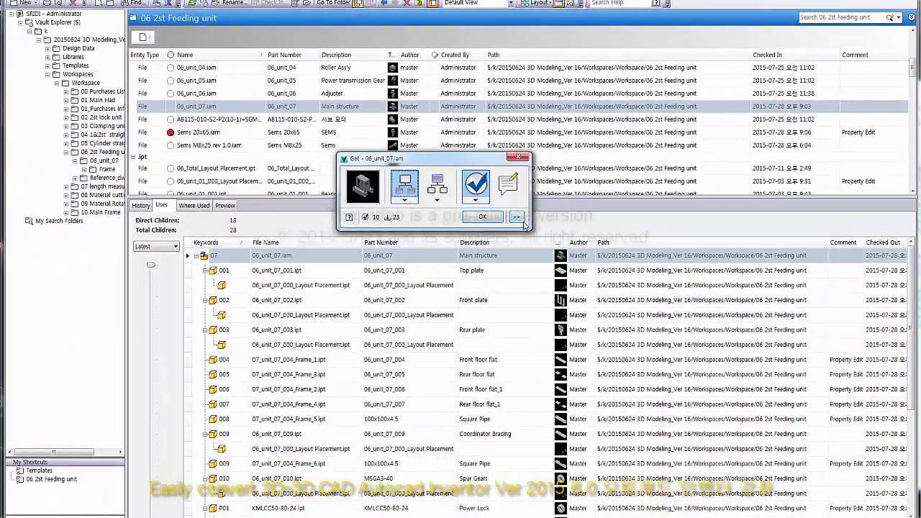
click(493, 220)
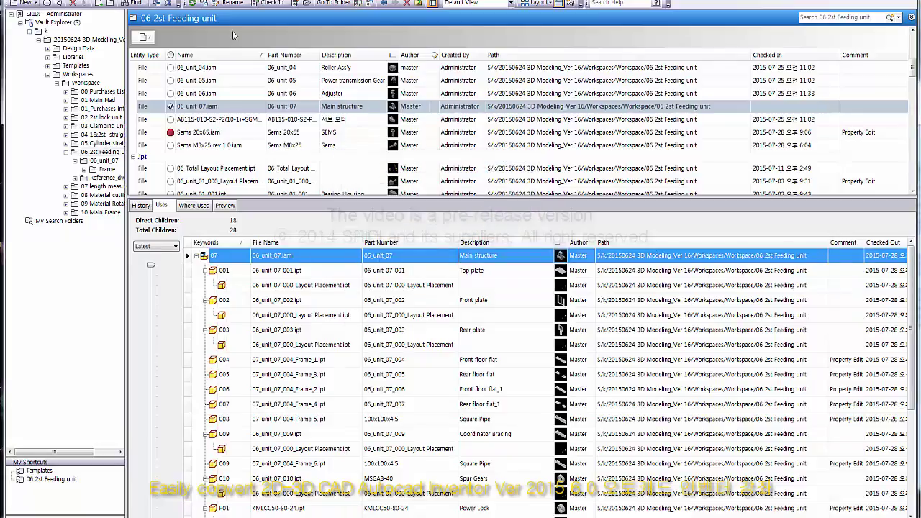
- Undo the check-out with library files included and working copies deleted, then refresh the lists
scroll(259, 160, down, 1)
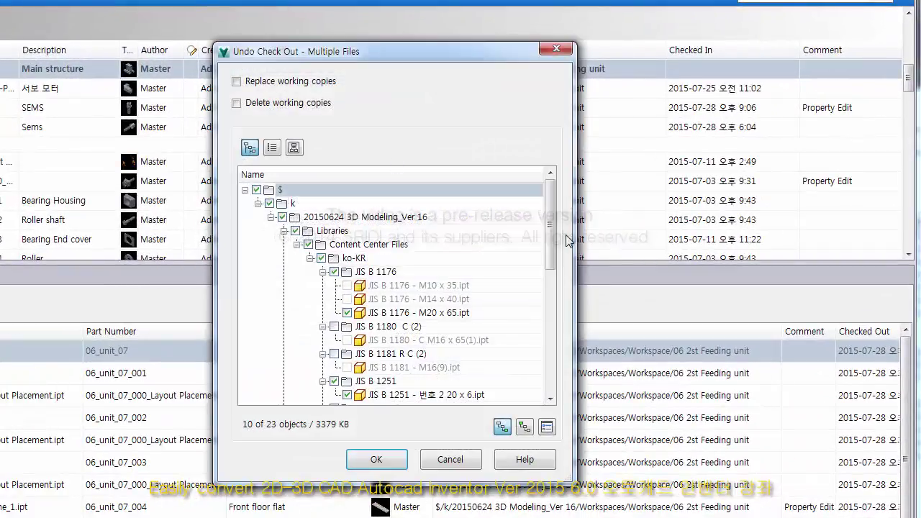
drag(552, 248, 583, 389)
click(547, 427)
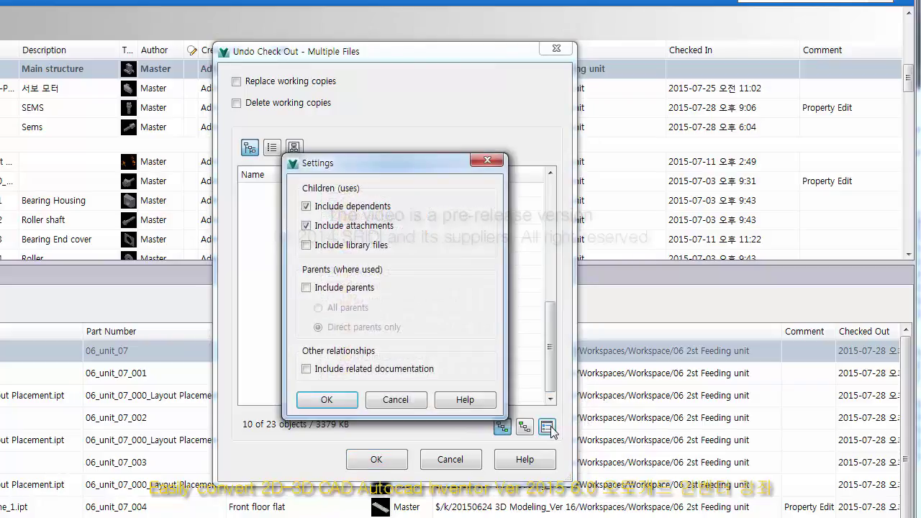
click(306, 246)
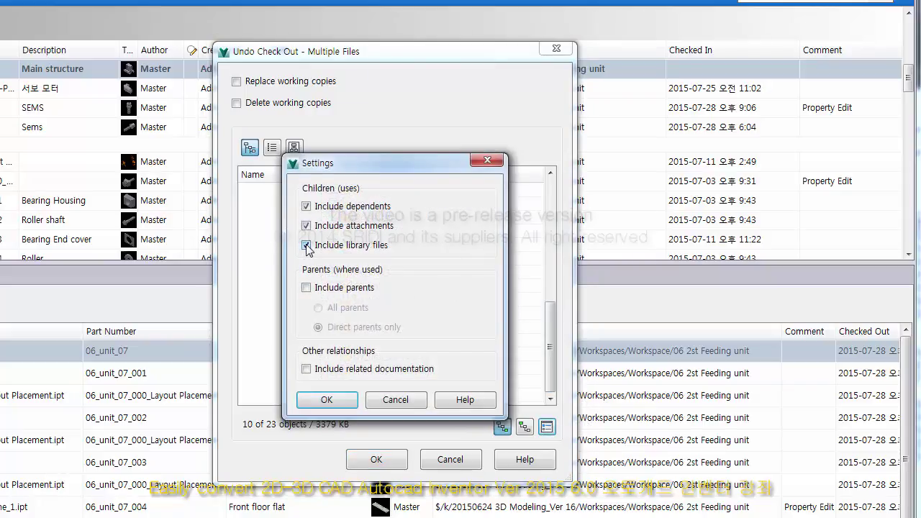
click(349, 401)
click(236, 103)
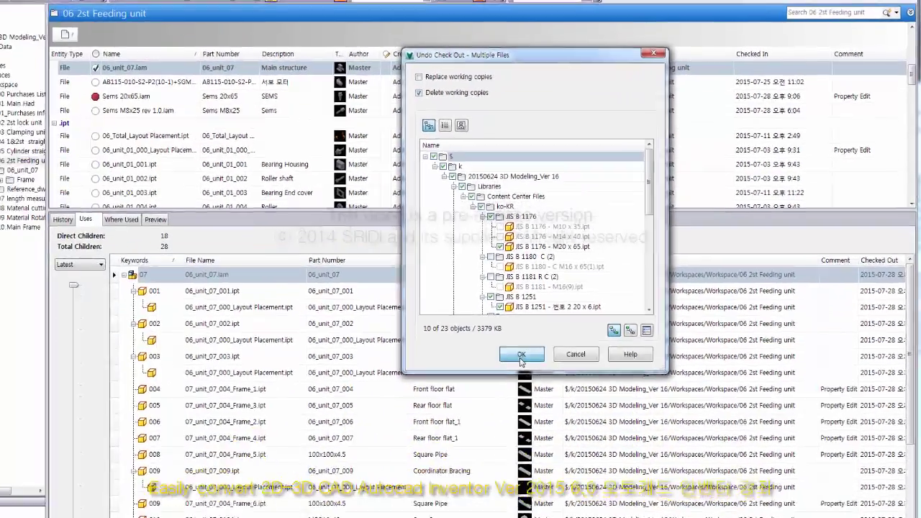
click(376, 459)
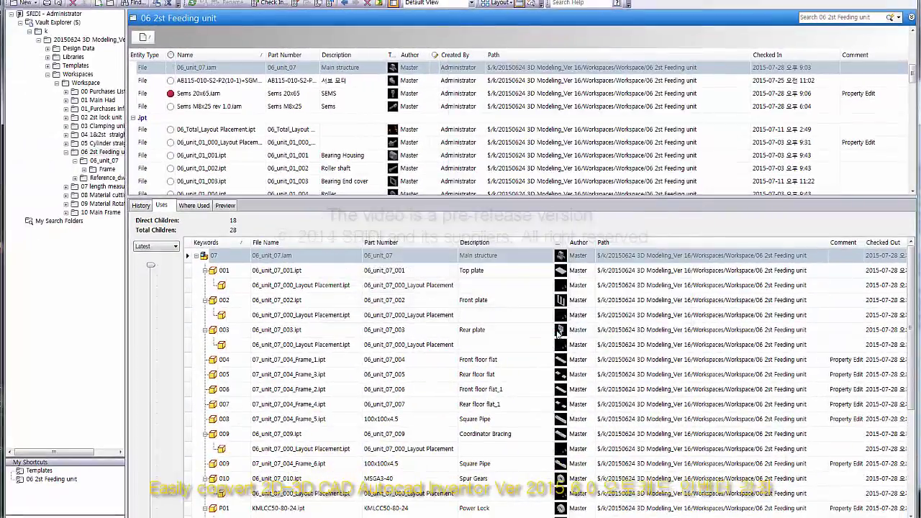
click(192, 3)
- Select Sems 20x65.iam, view which assemblies use it, and check it out
click(216, 94)
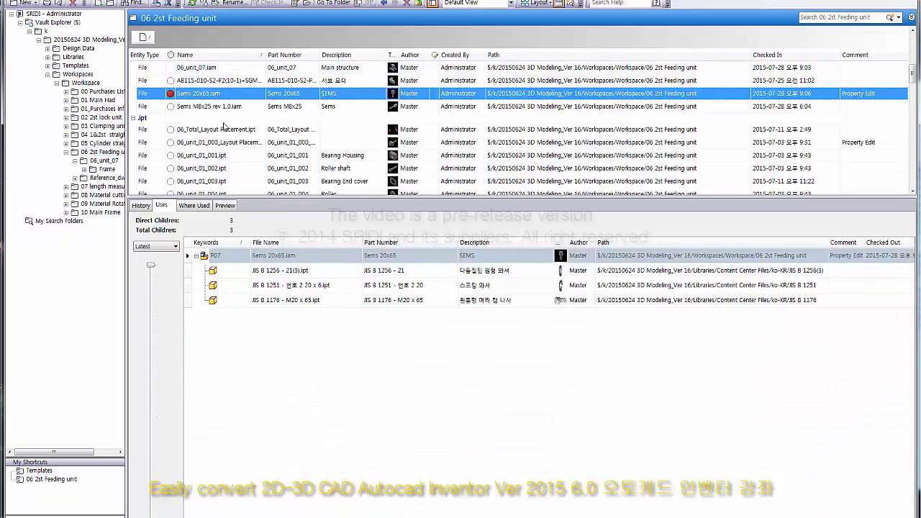
click(199, 208)
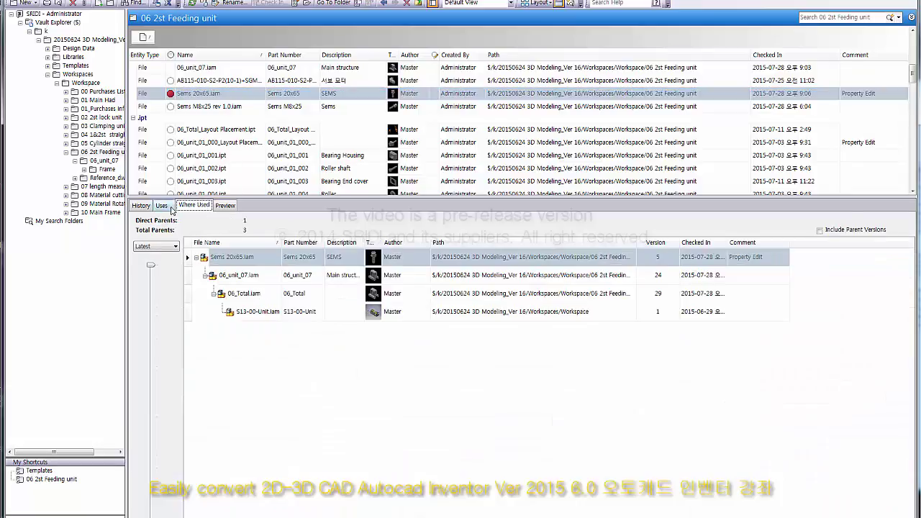
click(297, 5)
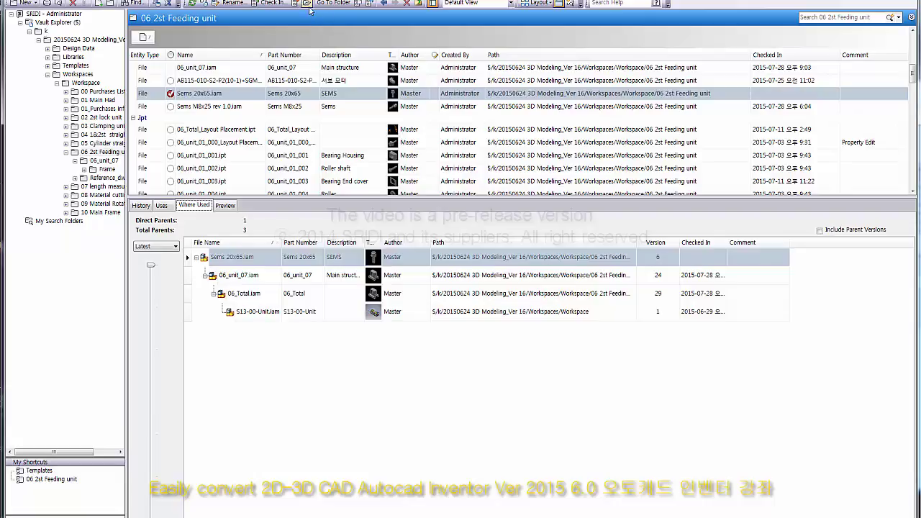
- Undo the Sems 20x65.iam check-out with Delete working copies kept on
click(368, 5)
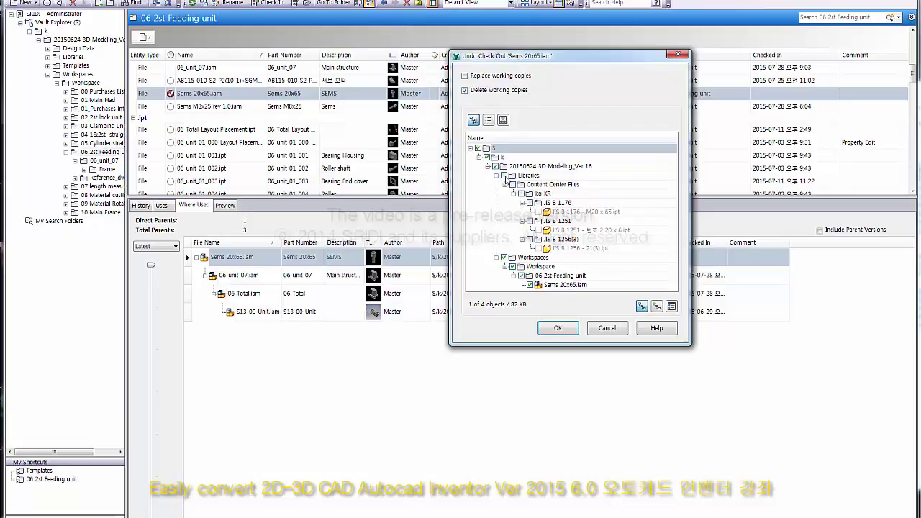
click(506, 177)
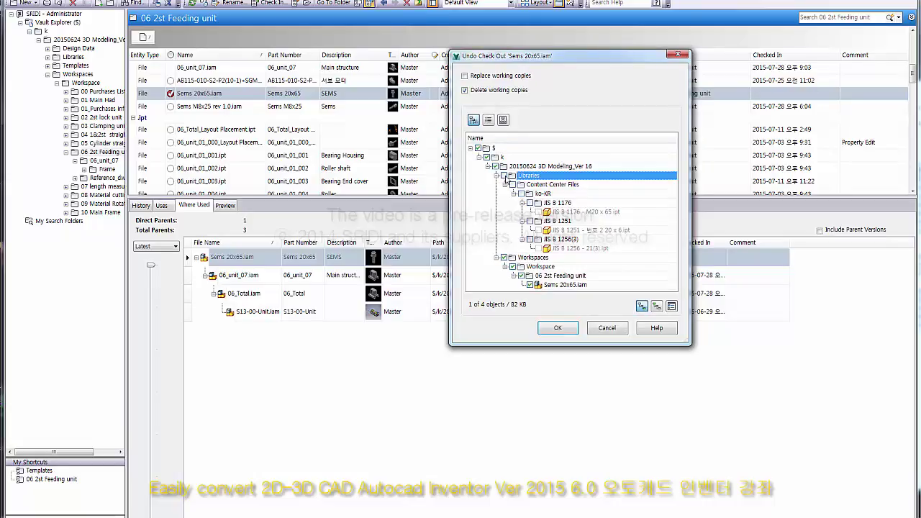
click(556, 328)
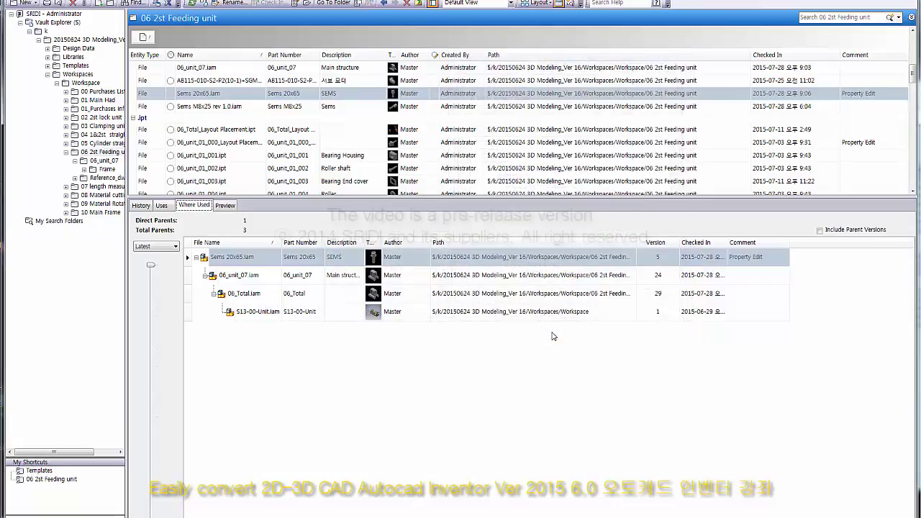
- Get and check out Sems 20x65.iam with all four related files
click(358, 4)
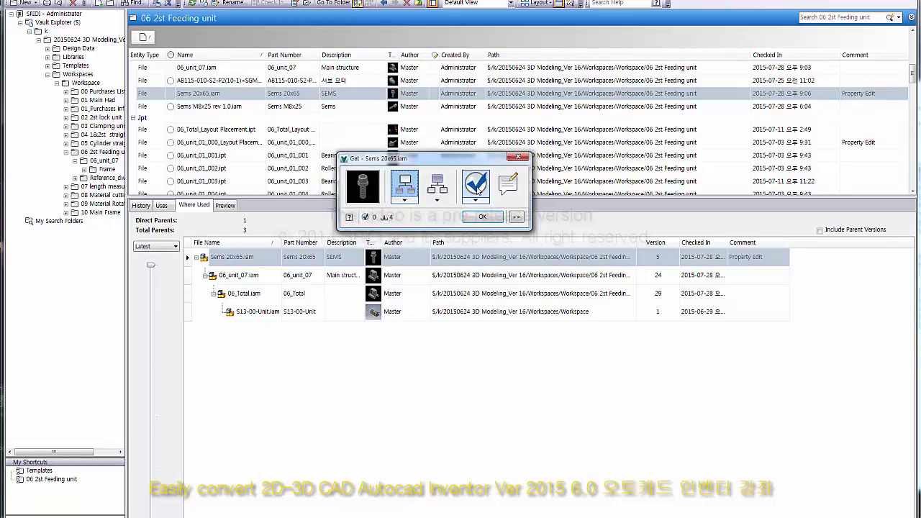
click(473, 184)
click(483, 217)
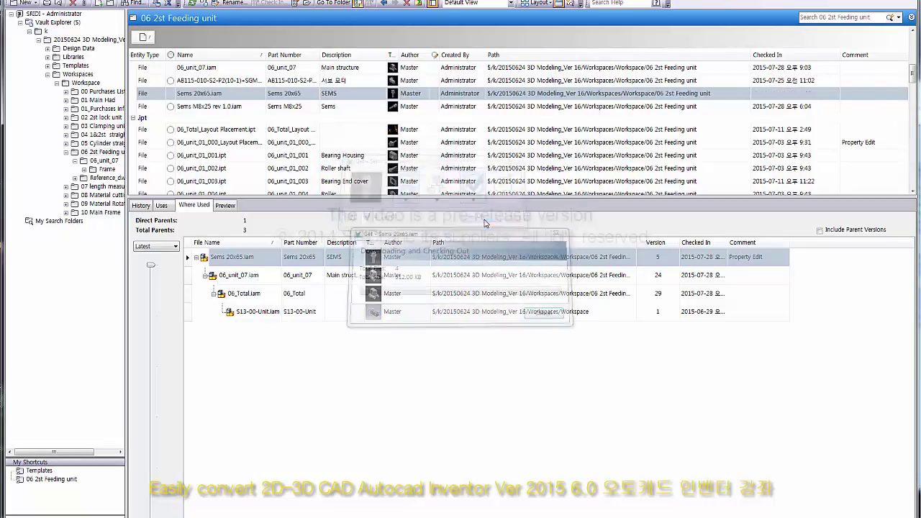
- Undo the Sems 20x65.iam check-out, then select 06_unit_07.iam to see its Where Used list
click(369, 3)
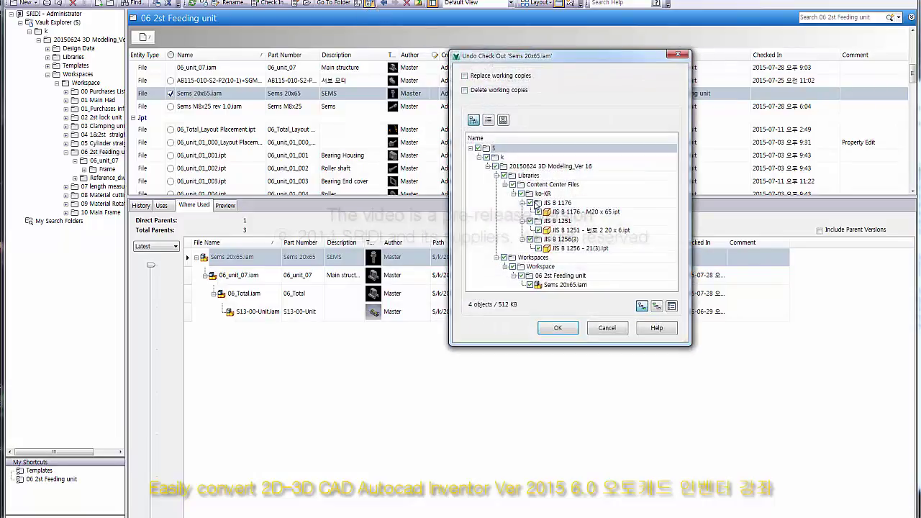
click(568, 328)
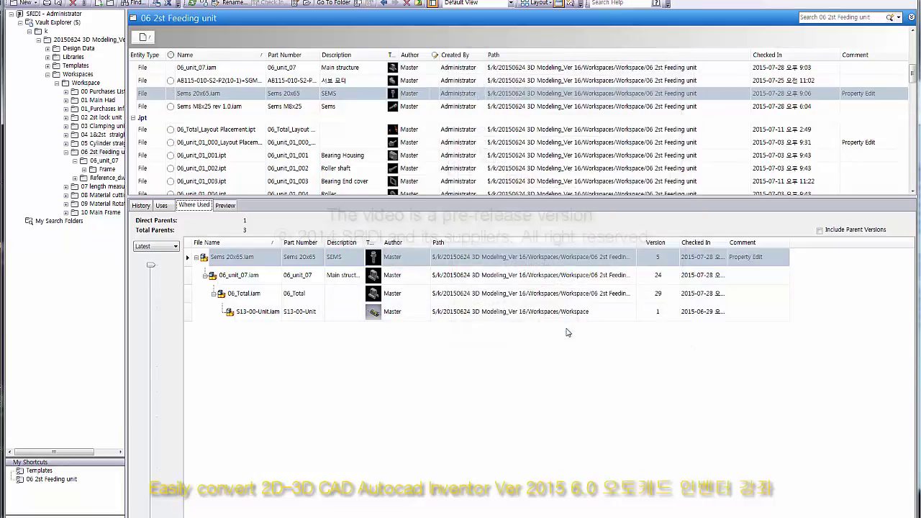
click(201, 69)
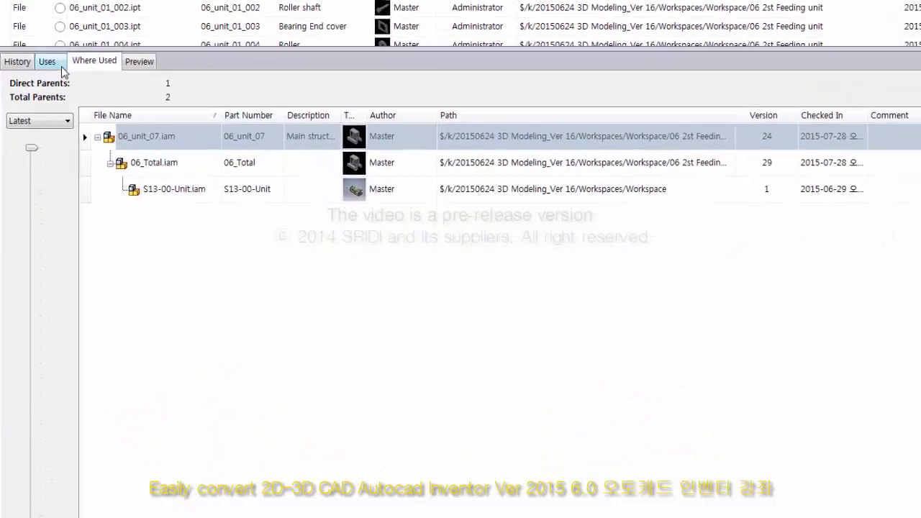
- Show 06_unit_07.iam's Uses tree collapsed to its direct children, 001 through P06
click(161, 205)
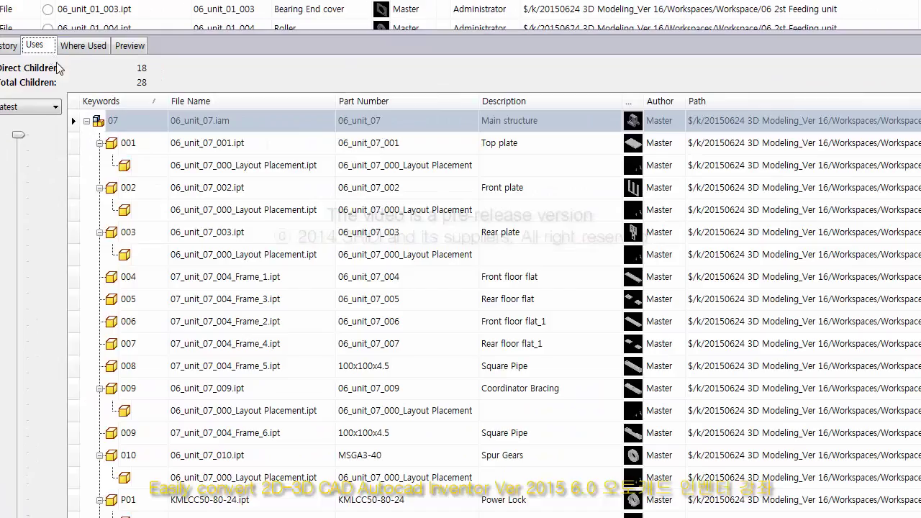
right_click(142, 133)
click(218, 372)
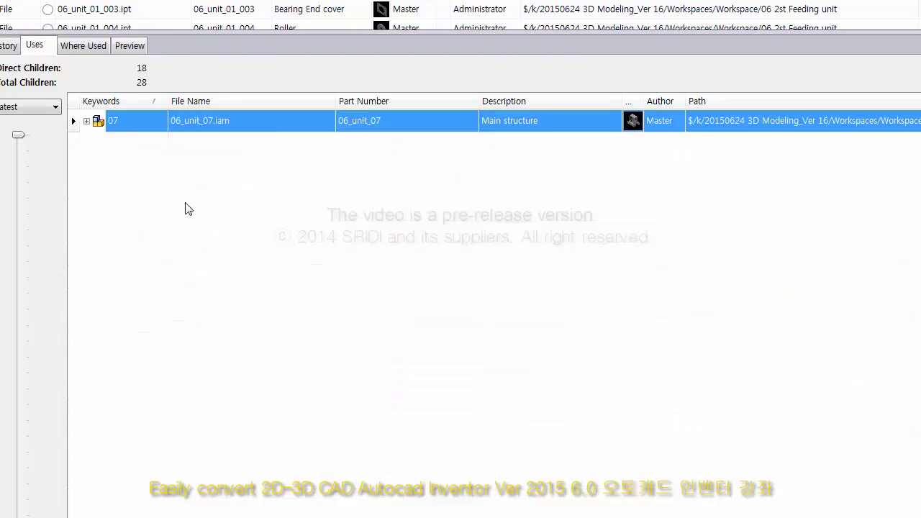
click(86, 121)
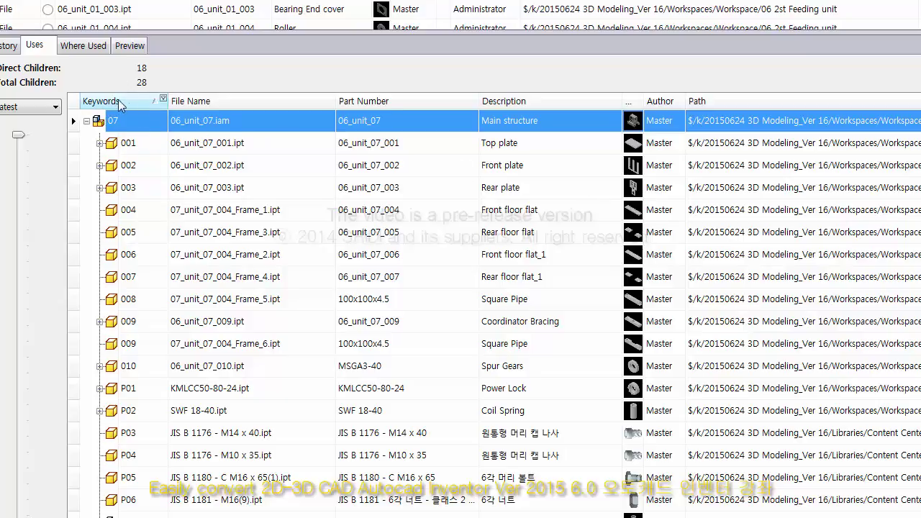
- Add the Status field from All Version Fields as a column in the Uses list
right_click(792, 101)
click(842, 196)
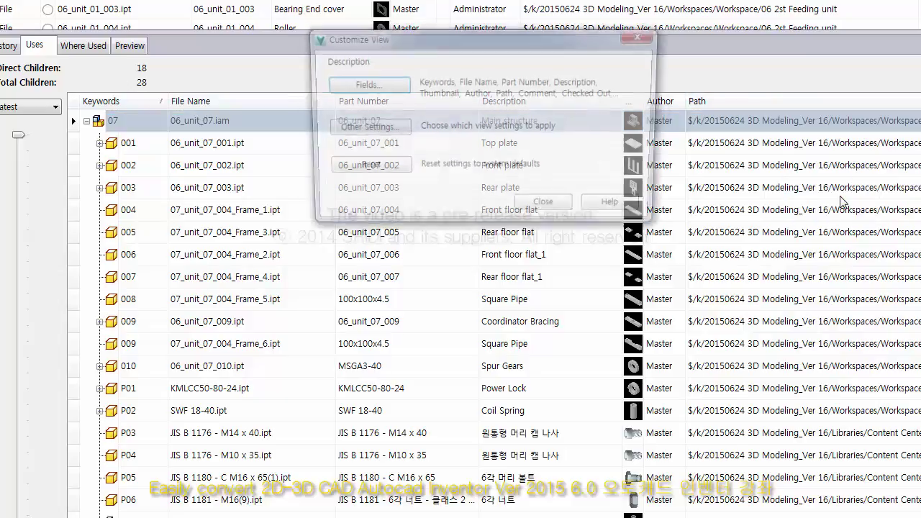
click(397, 88)
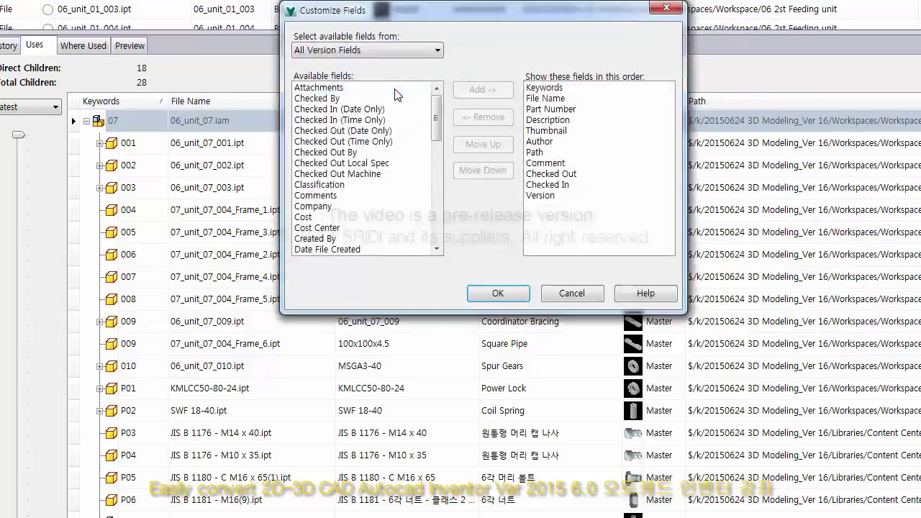
click(407, 50)
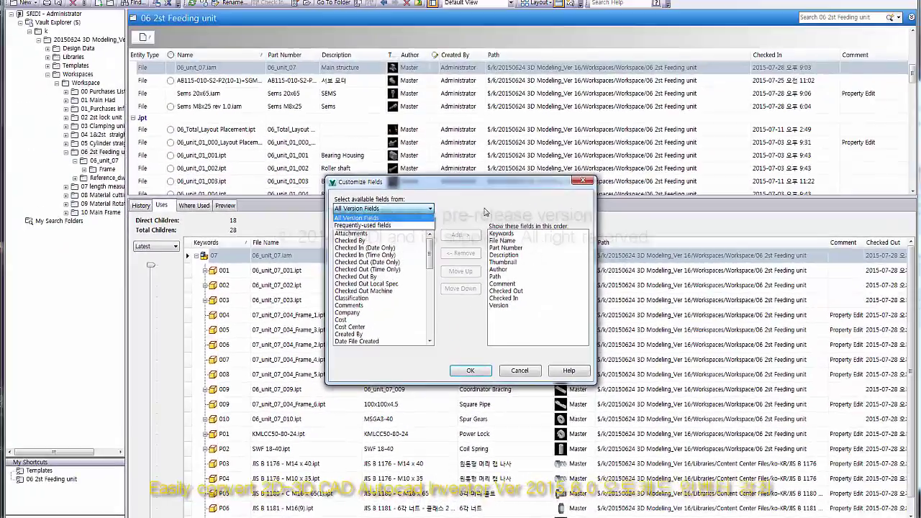
click(478, 74)
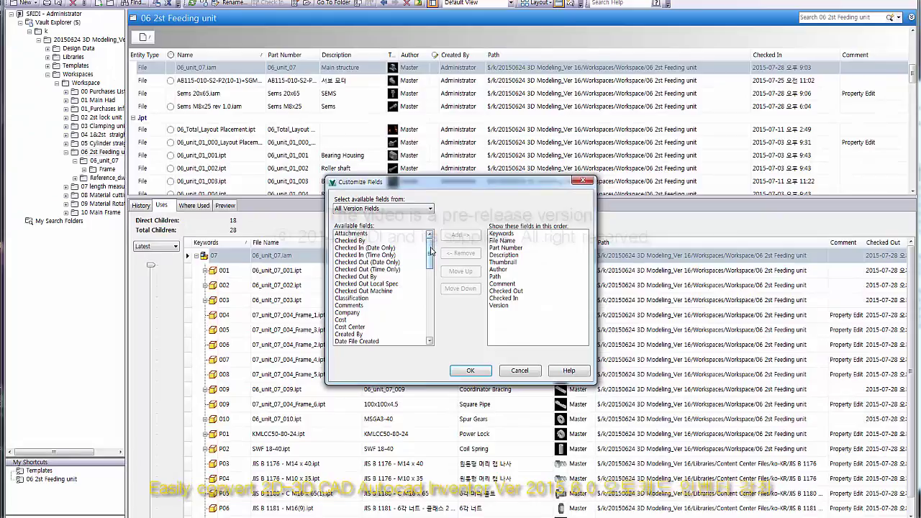
drag(431, 251, 428, 319)
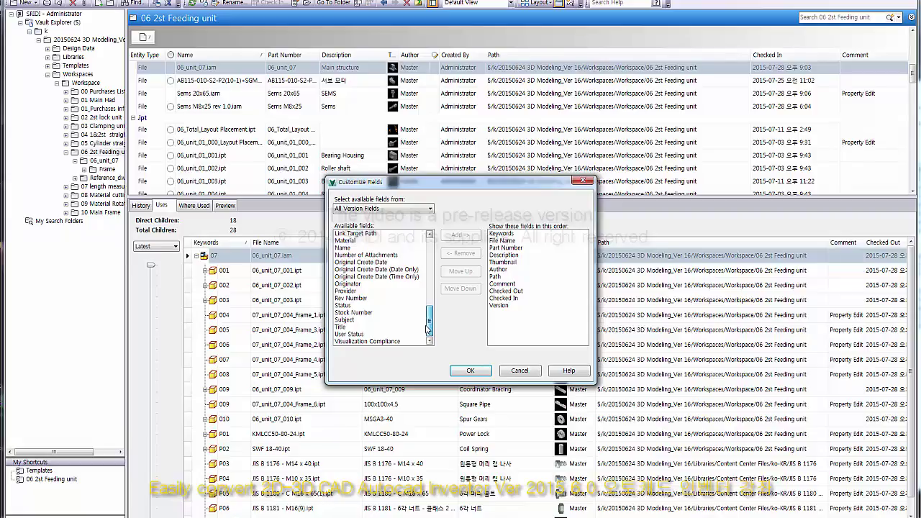
click(344, 306)
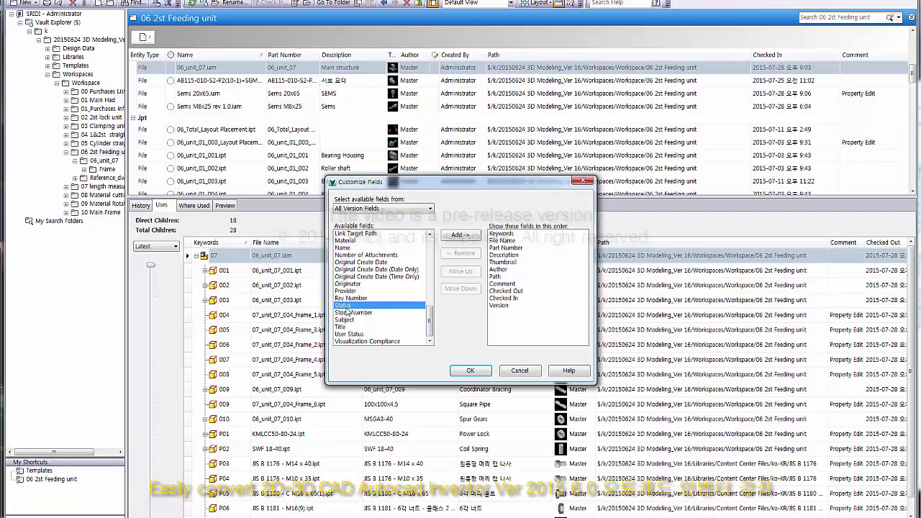
click(464, 236)
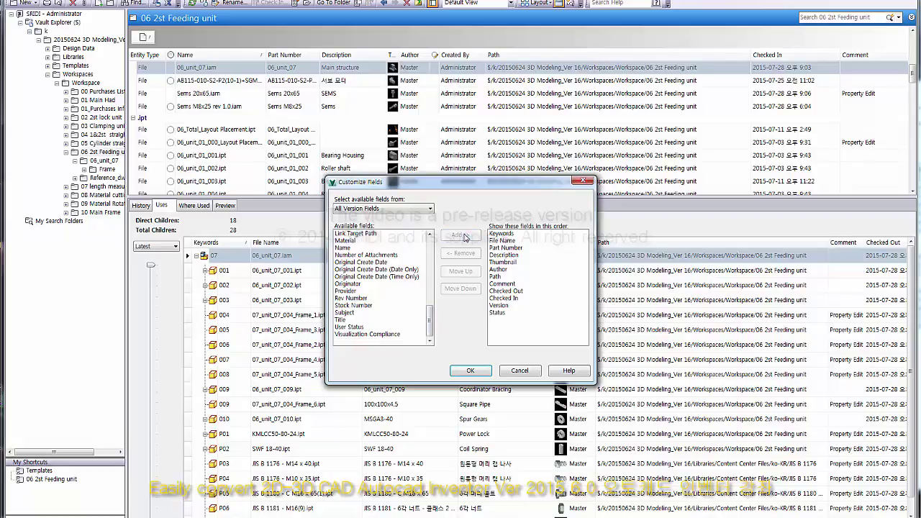
click(479, 372)
click(504, 315)
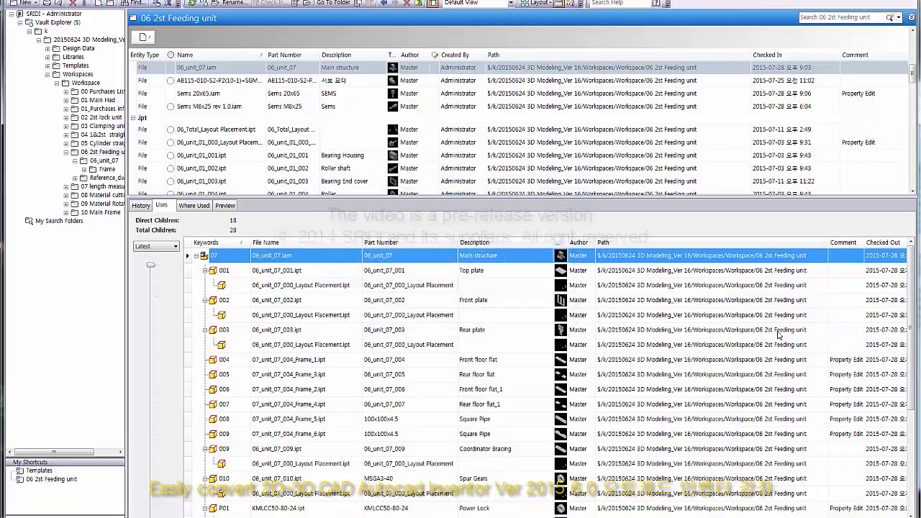
scroll(549, 378, right, 5)
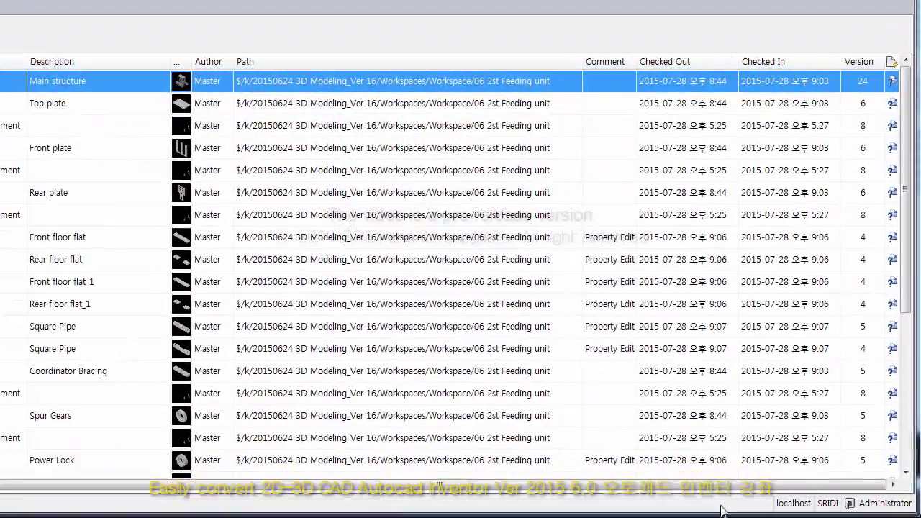
drag(722, 489, 518, 512)
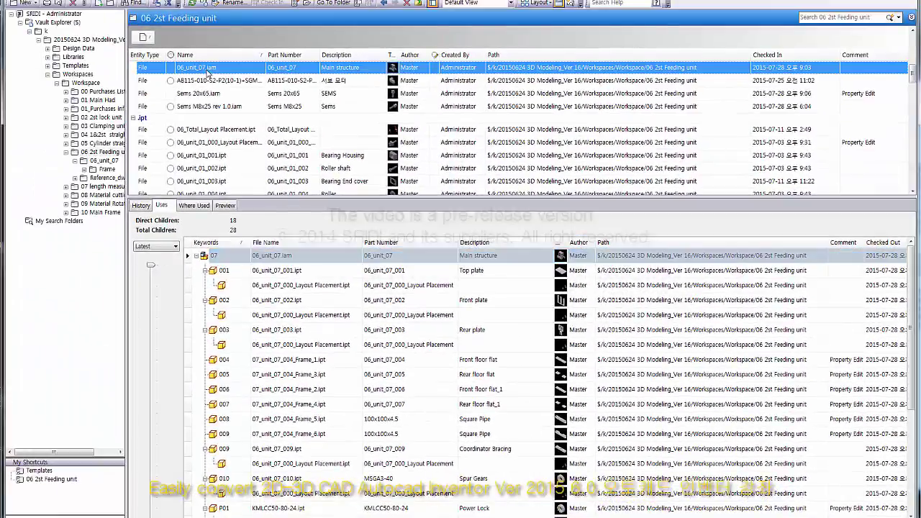
- Check out 06_unit_07.iam, then check it back into the vault as a single 336 KB file
right_click(207, 72)
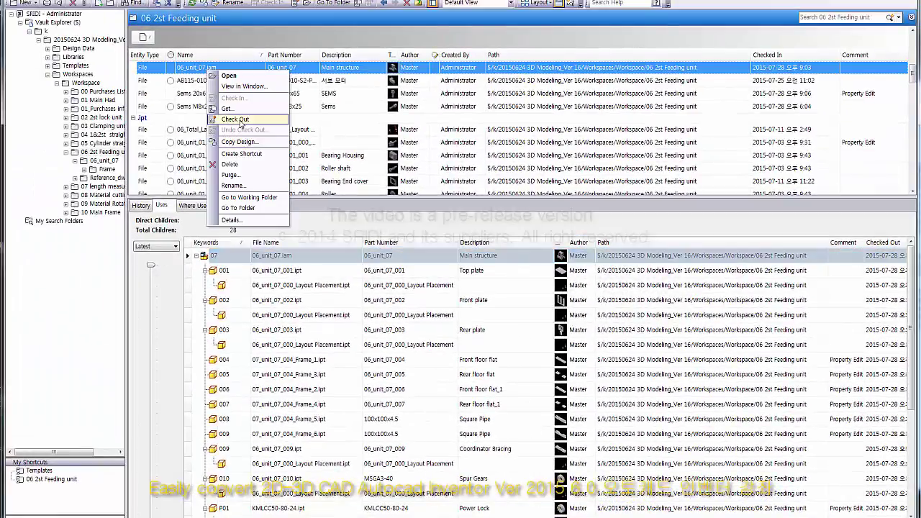
click(236, 119)
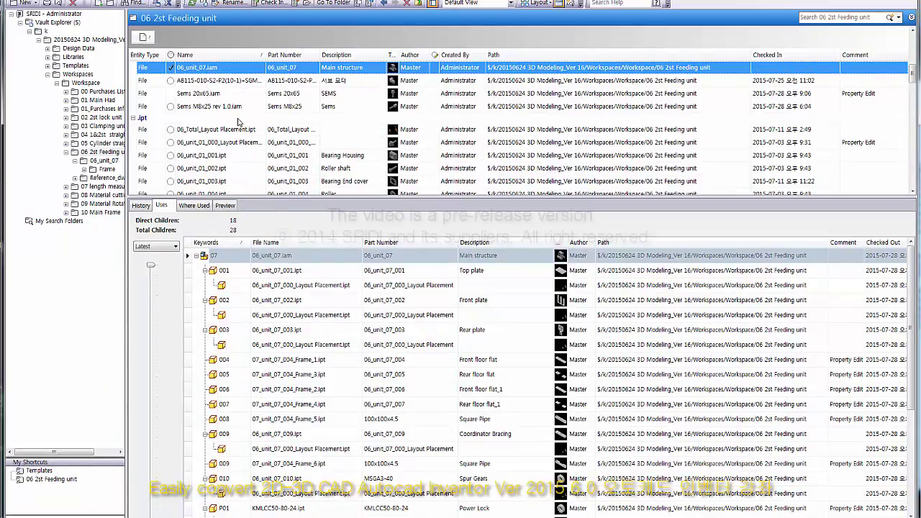
click(209, 81)
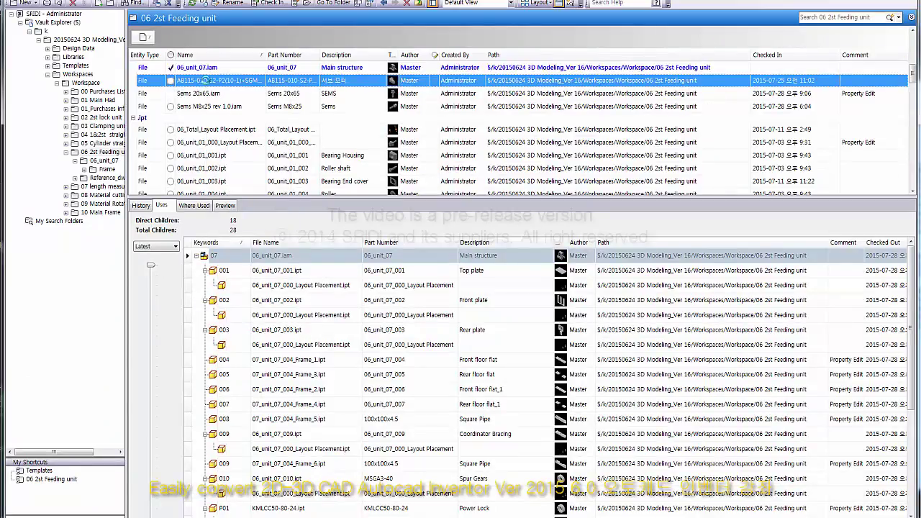
click(197, 69)
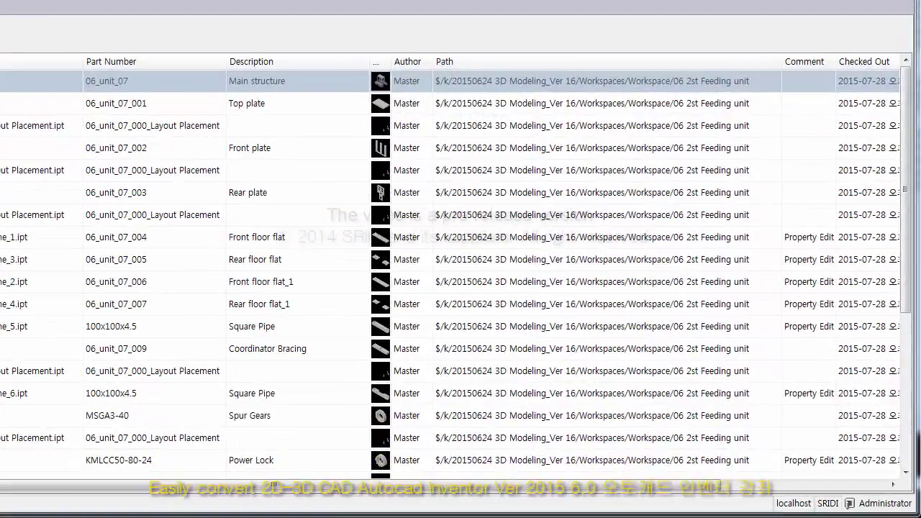
click(272, 3)
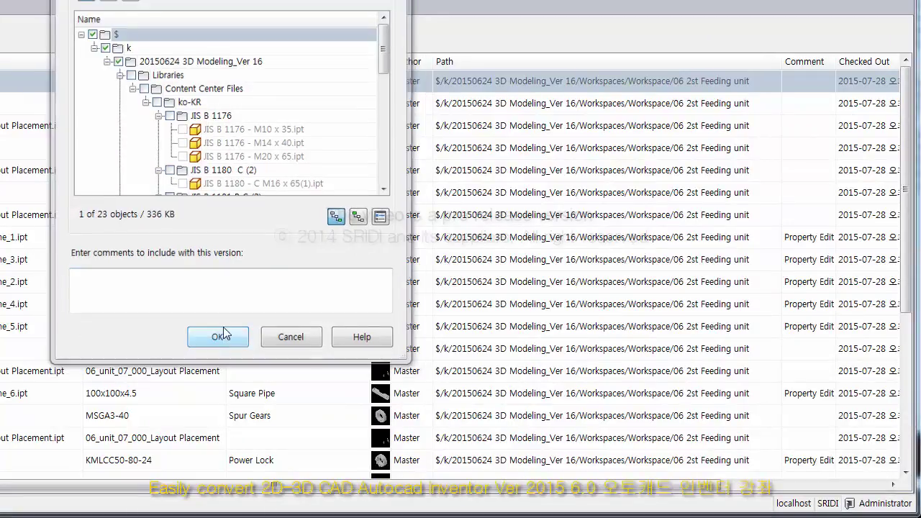
click(225, 333)
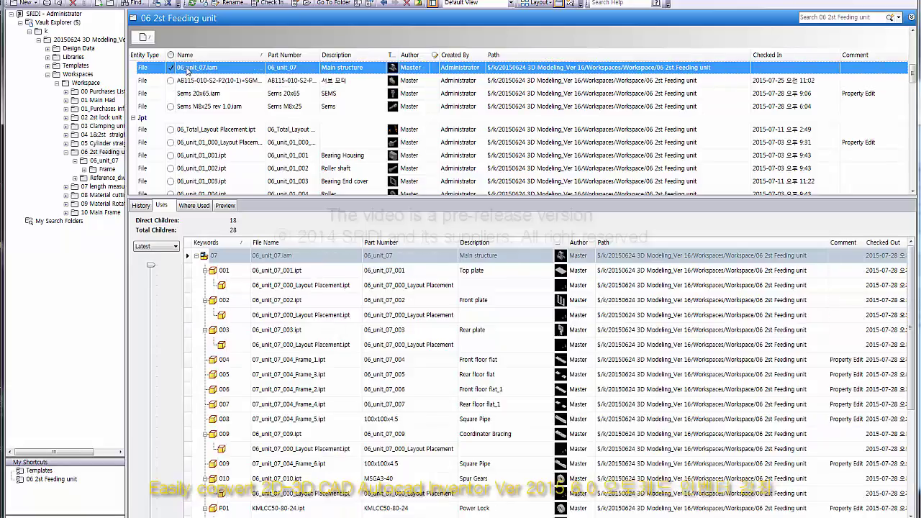
- Open 06_unit_07.iam's local working folder, then cancel the Get options without getting files
right_click(189, 69)
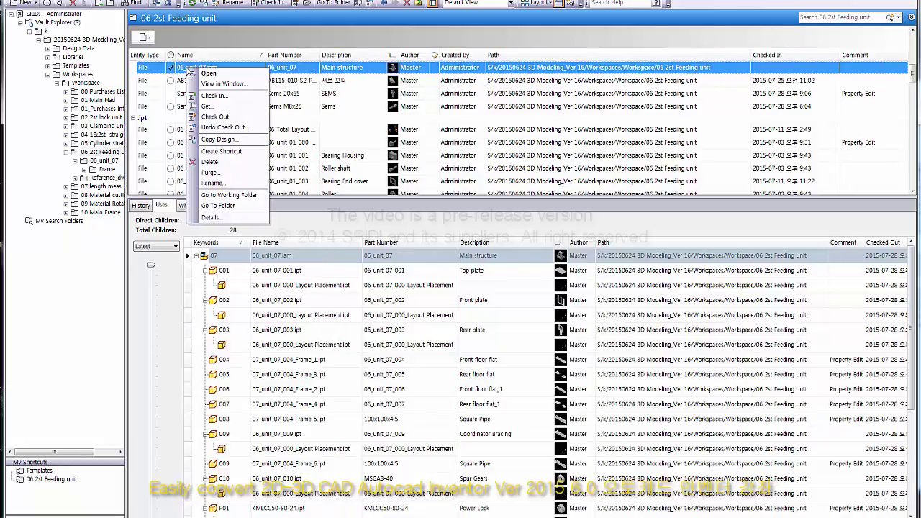
click(230, 198)
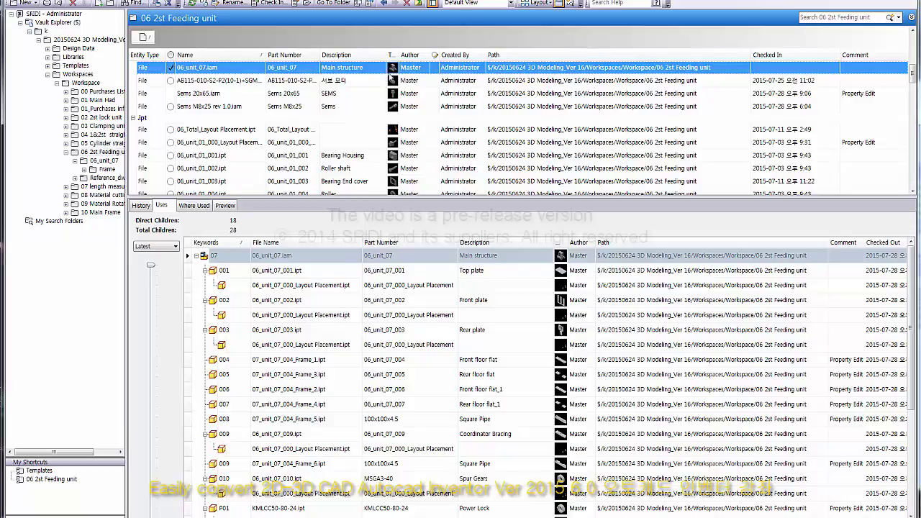
click(358, 4)
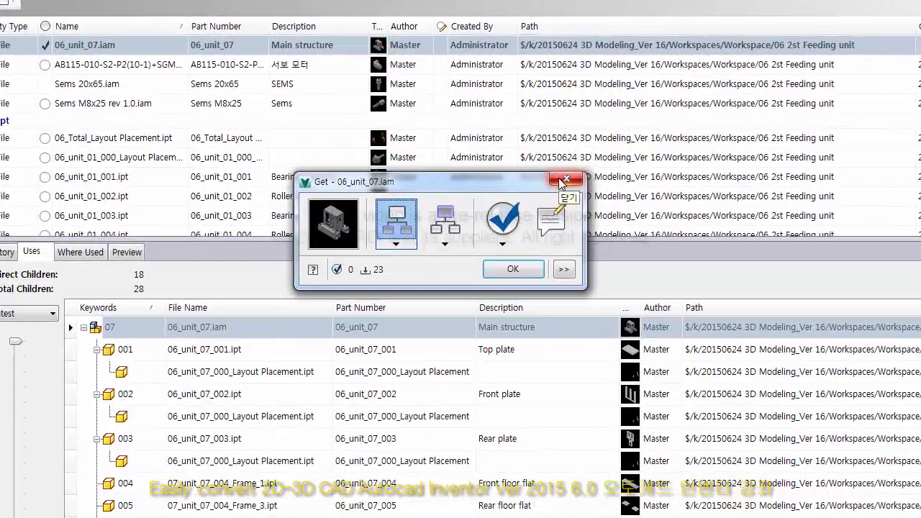
click(518, 158)
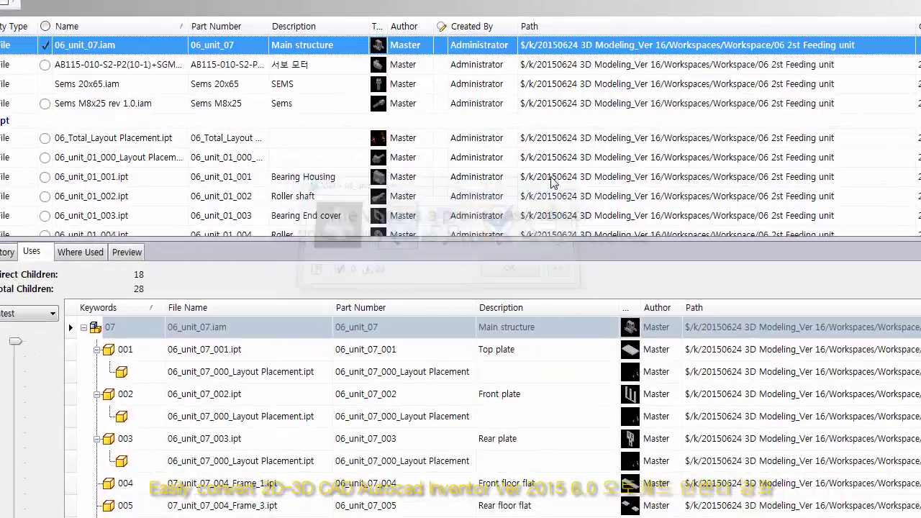
- Compare the AB115 assembly's children with those of 06_unit_07.iam, ending on 06_unit_07.iam
click(47, 64)
click(46, 45)
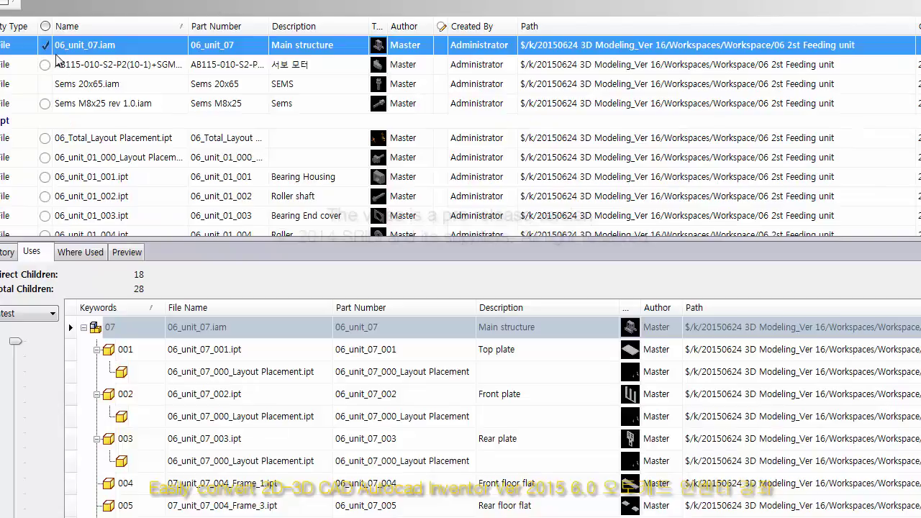
click(49, 65)
click(49, 45)
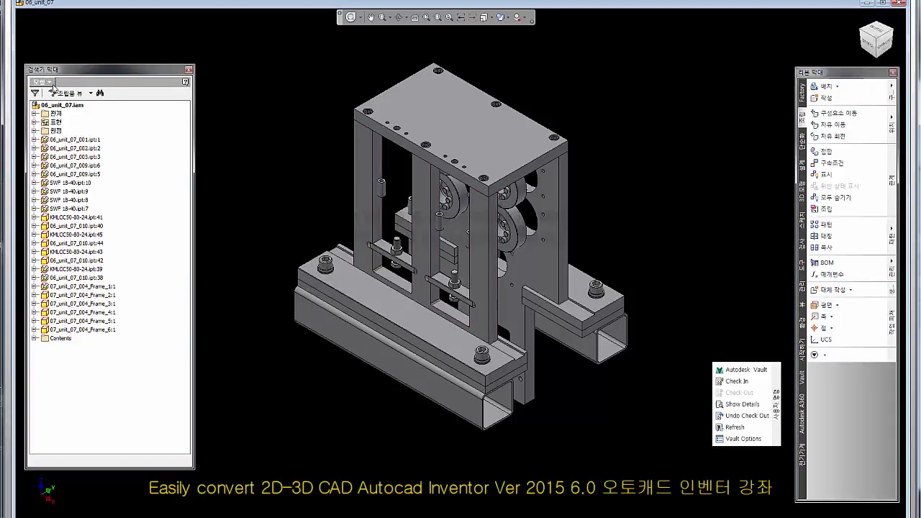
- Switch the Inventor browser to the Vault view and check in 06_unit_07.iam
click(51, 81)
click(66, 119)
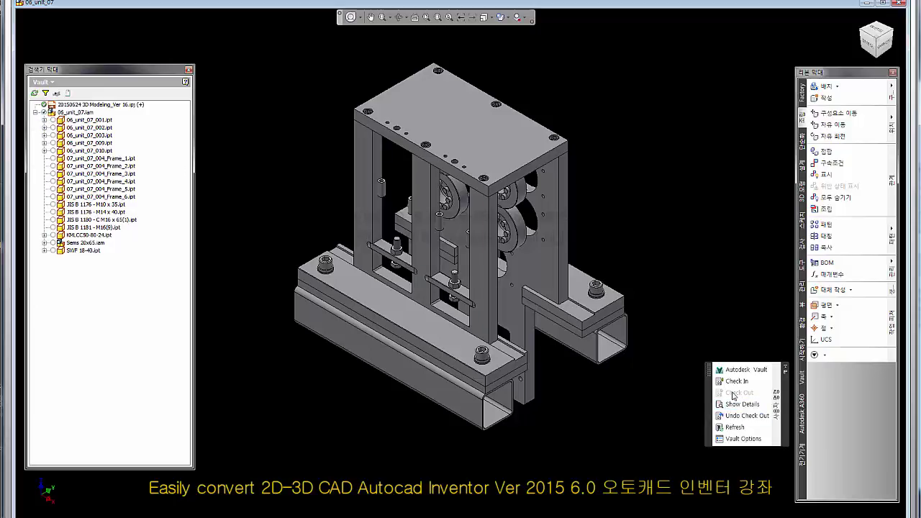
click(737, 382)
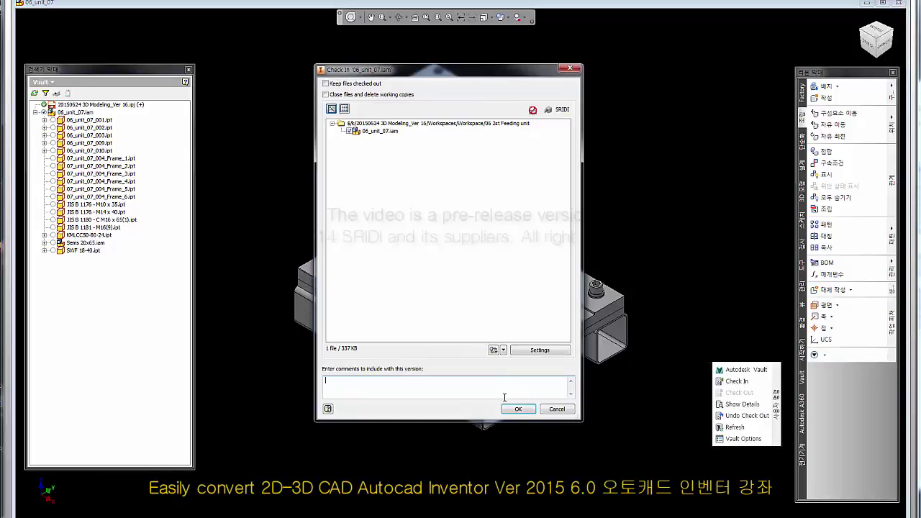
click(517, 409)
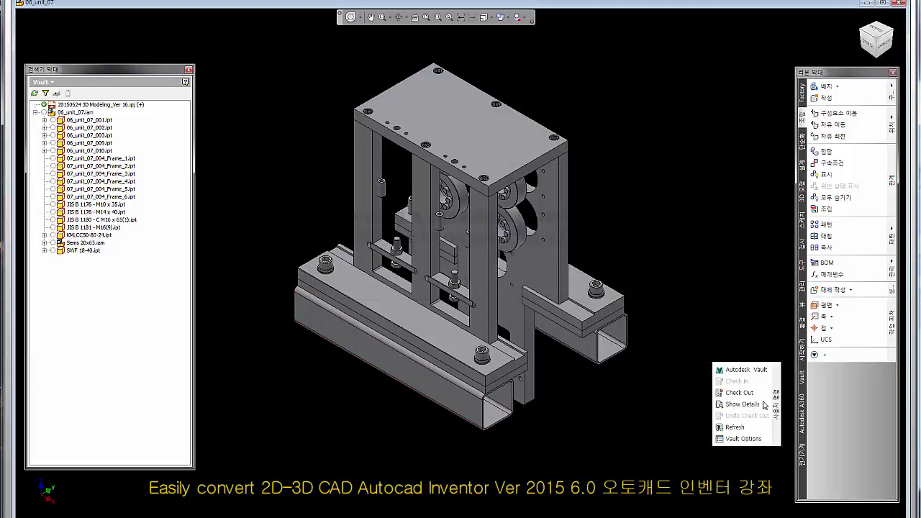
- Check 06_unit_07.iam out again together with its child parts
click(747, 393)
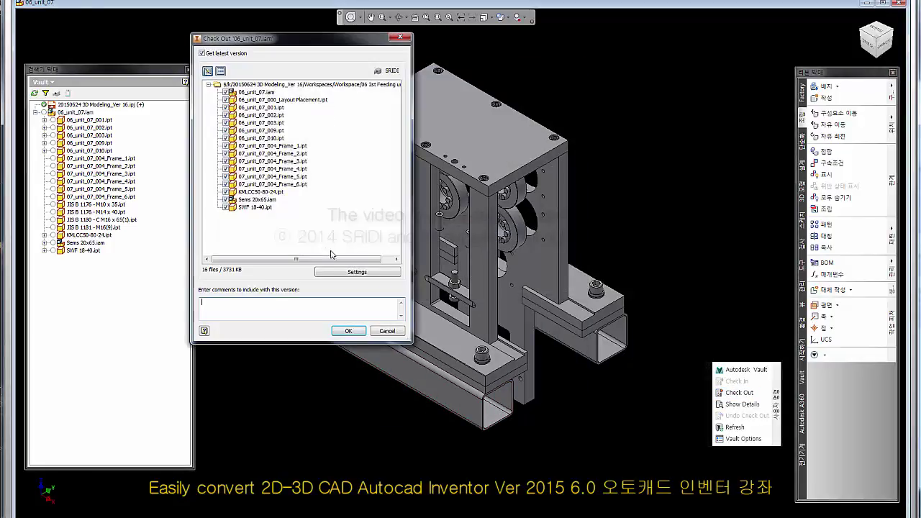
click(372, 272)
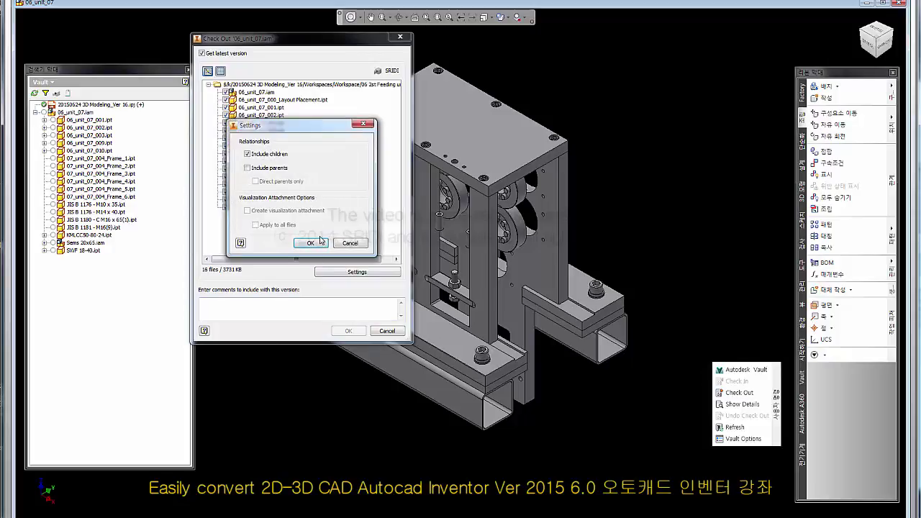
click(310, 243)
click(349, 331)
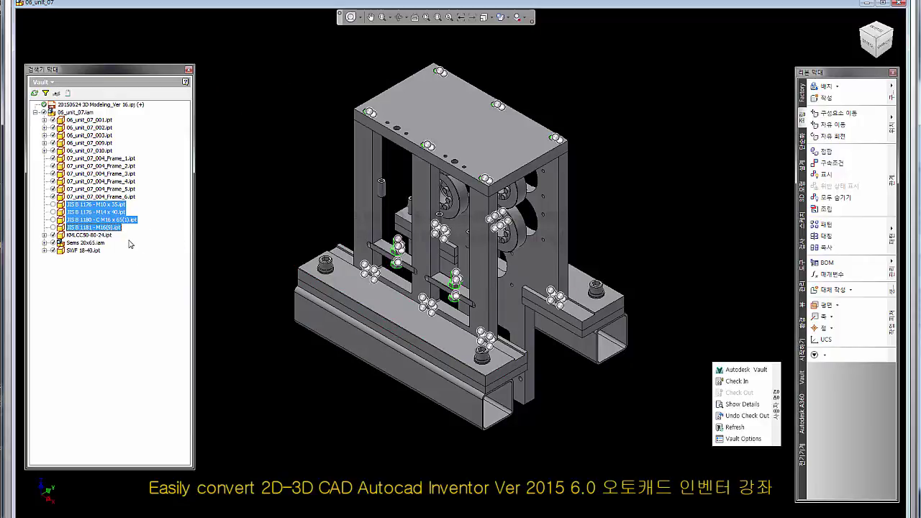
- Check out the four JIS B bolt and nut library files at their latest version
right_click(123, 237)
click(129, 259)
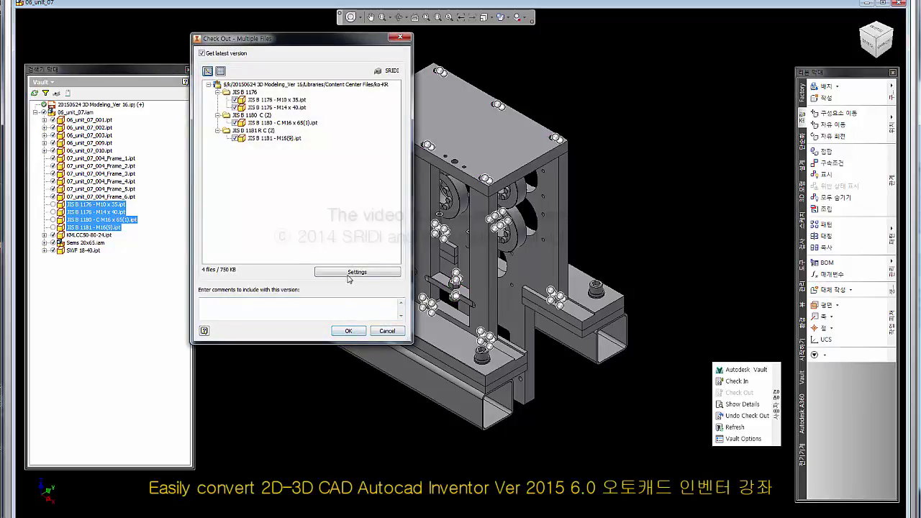
click(326, 272)
click(303, 246)
click(350, 330)
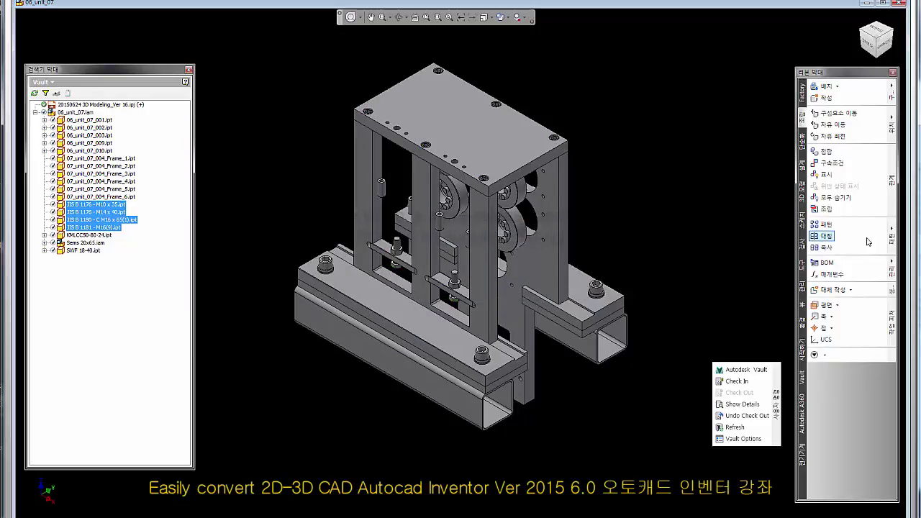
- Open the structured BOM for 06_unit_07 and arrange it beside the parts list window
click(822, 263)
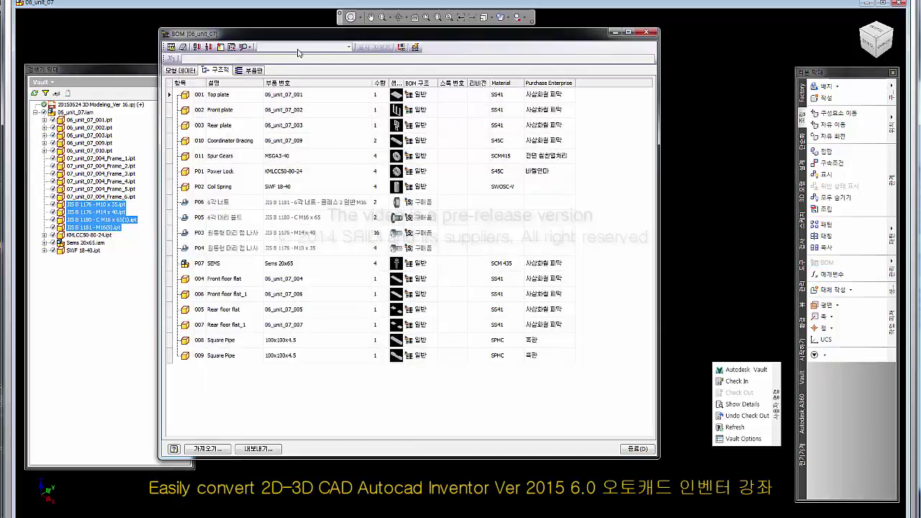
drag(307, 33, 363, 51)
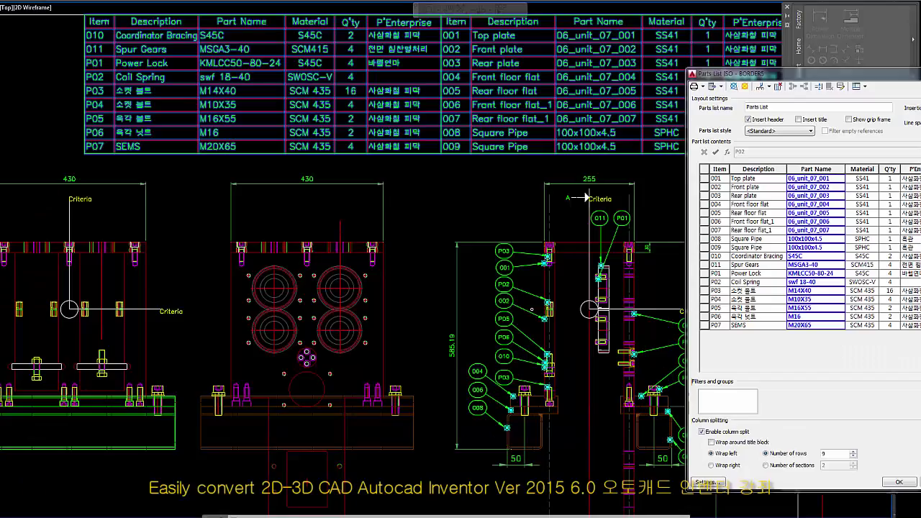
drag(918, 74, 875, 74)
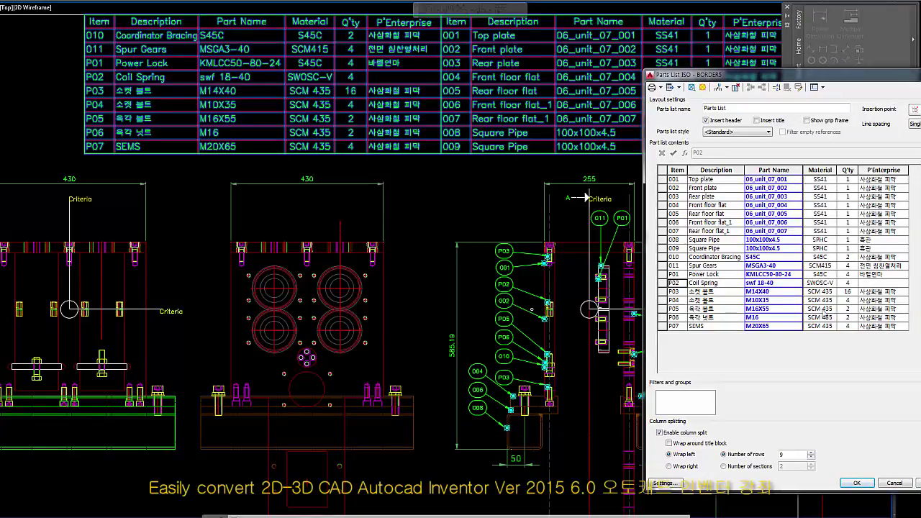
- Select the Material and P'Enterprise cells of fastener rows P03–P04 in the Parts List ISO dialog
drag(827, 292, 870, 318)
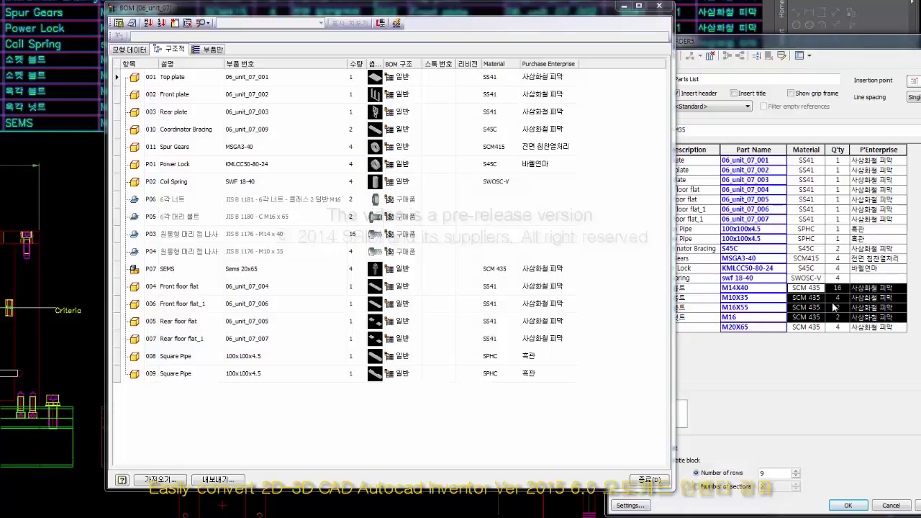
- Paste the SCM 435 material into the empty BOM Material cells of P06–P04, dismissing the read-only warning
click(831, 308)
drag(807, 297, 814, 319)
drag(502, 204, 510, 255)
key(ctrl+v)
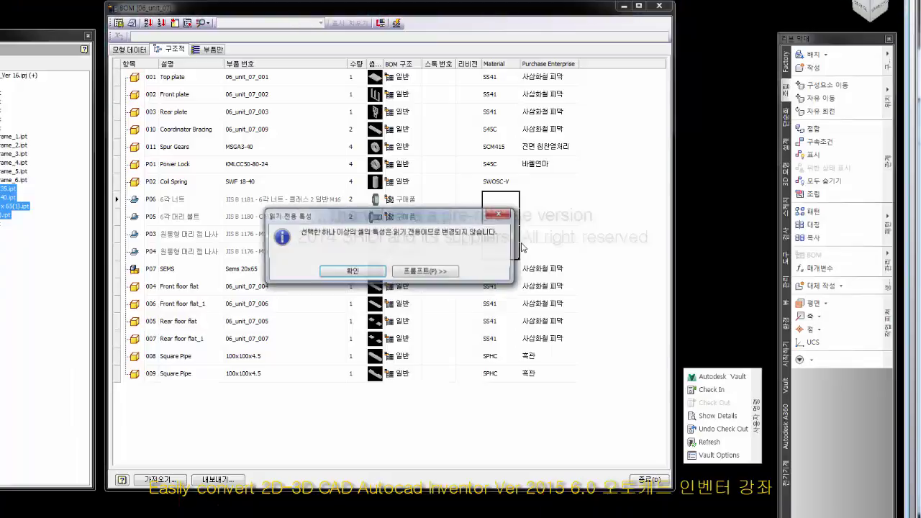
click(370, 275)
- Check the P05 Material and P03 Purchase Enterprise cells, then close the bill of materials
click(502, 219)
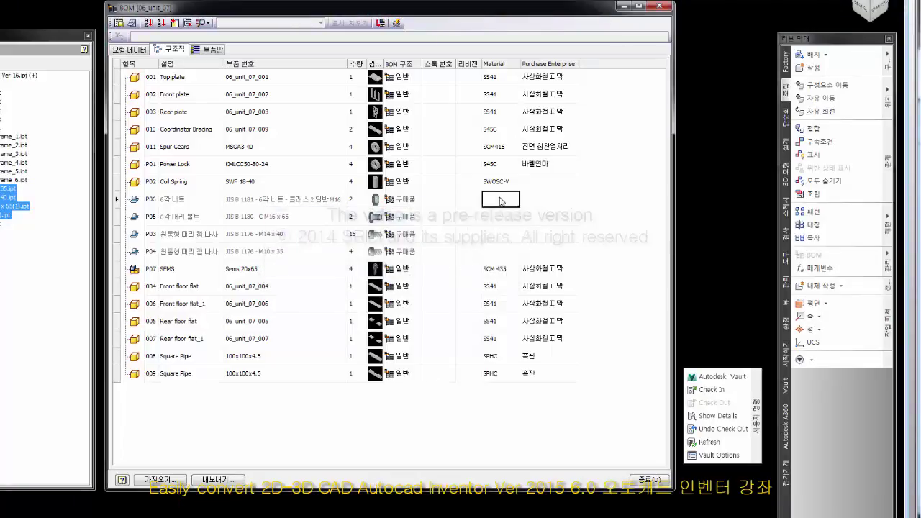
click(584, 242)
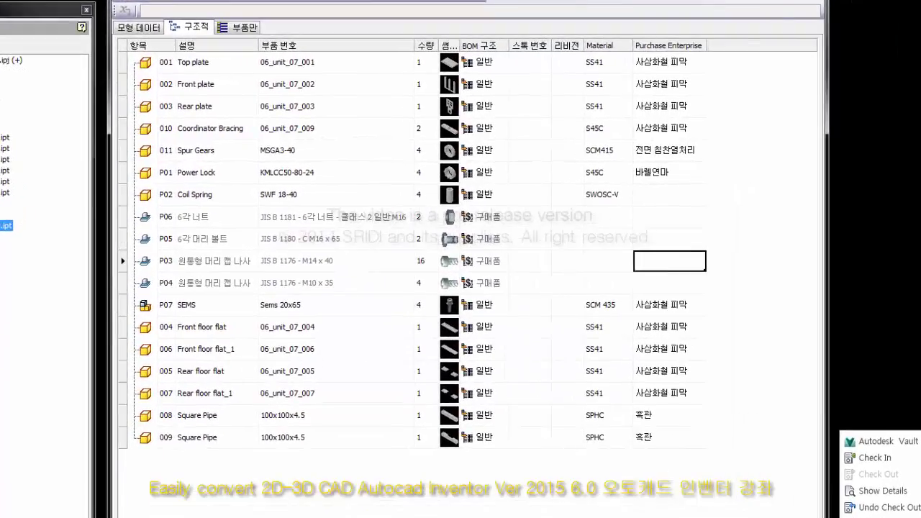
key(Escape)
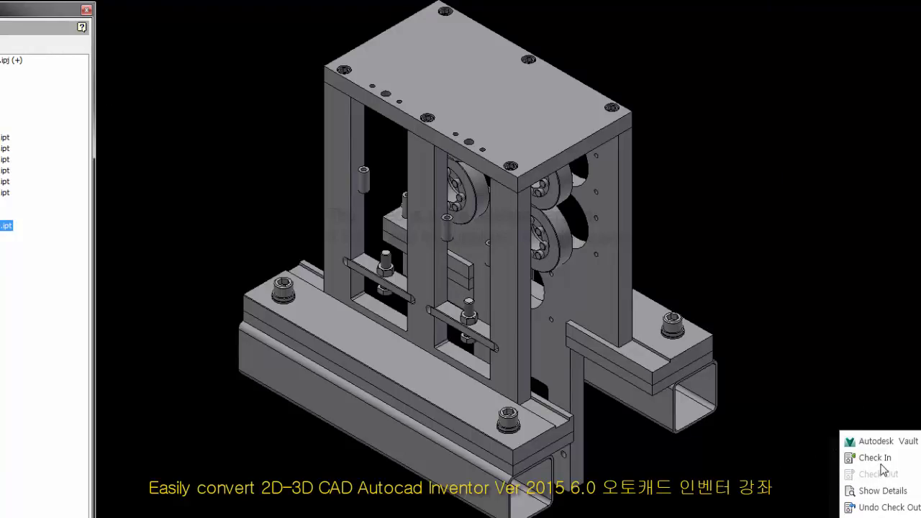
- Check in 06_unit_07.iam's 20 files, closing them and deleting working copies, then open Autodesk Vault
click(882, 466)
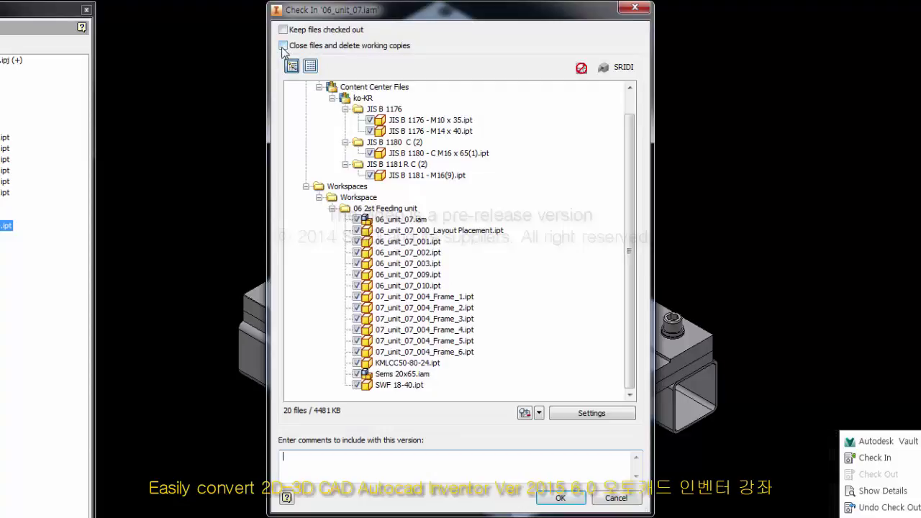
click(283, 46)
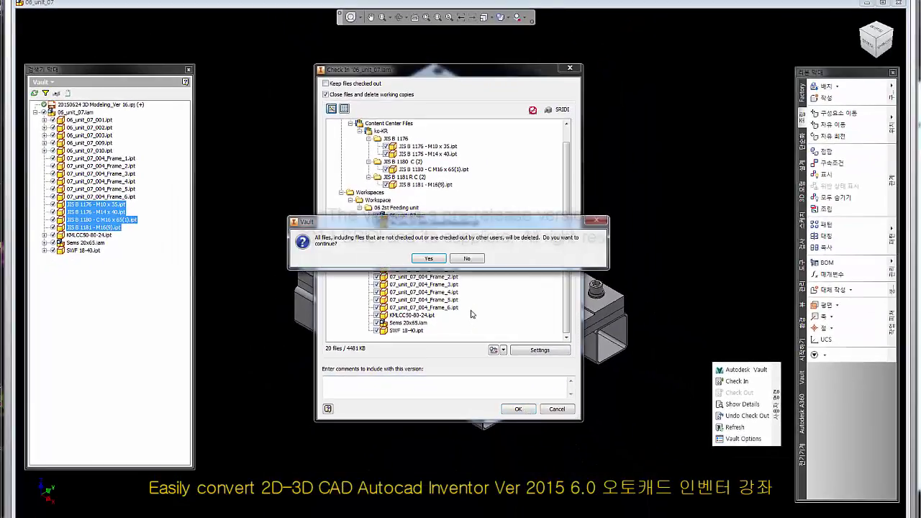
click(439, 260)
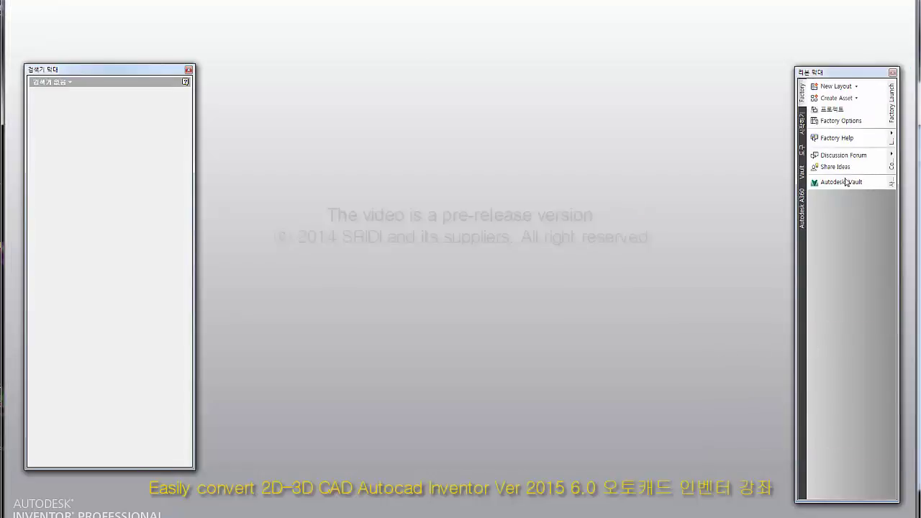
click(817, 181)
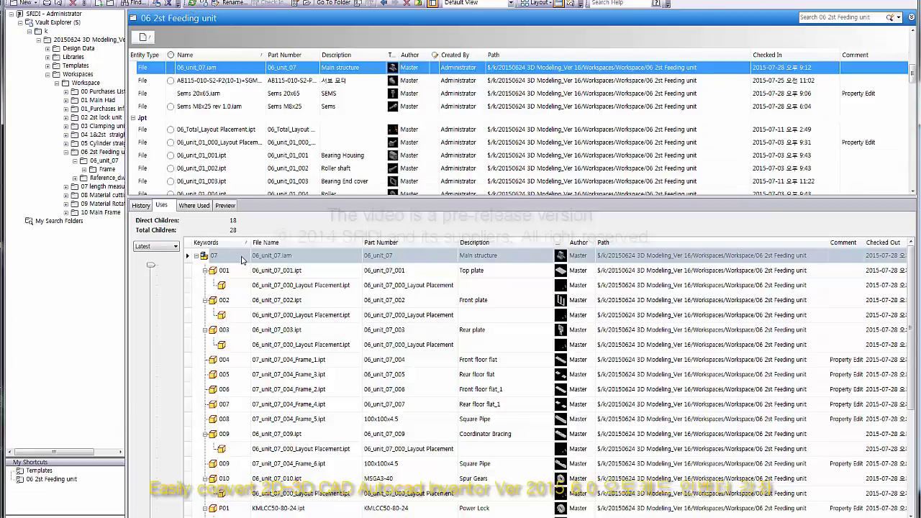
- Collapse the whole Uses tree, then expand 07 to list its direct children 001–010 and P01 onward
right_click(243, 261)
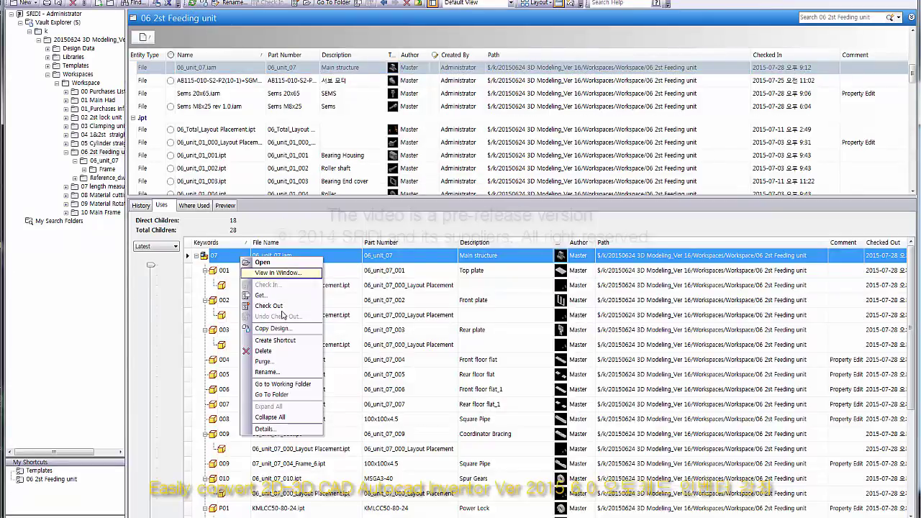
click(270, 418)
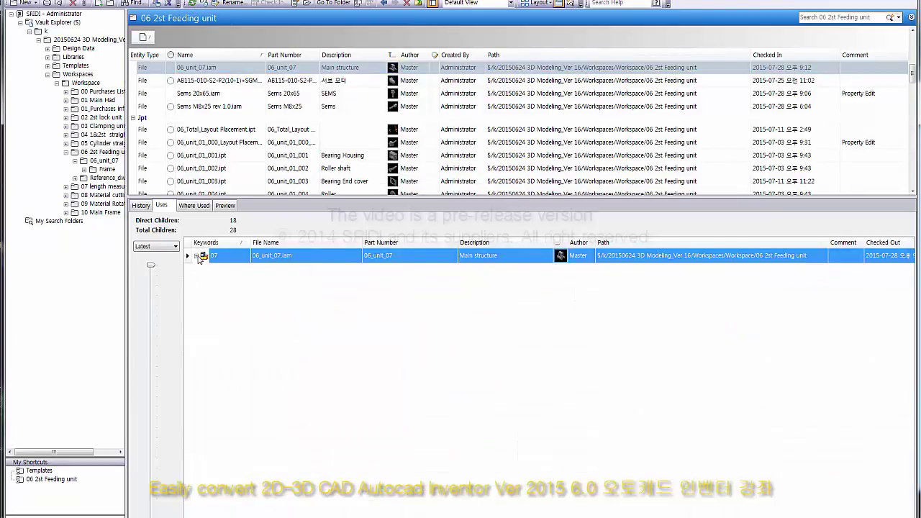
click(198, 256)
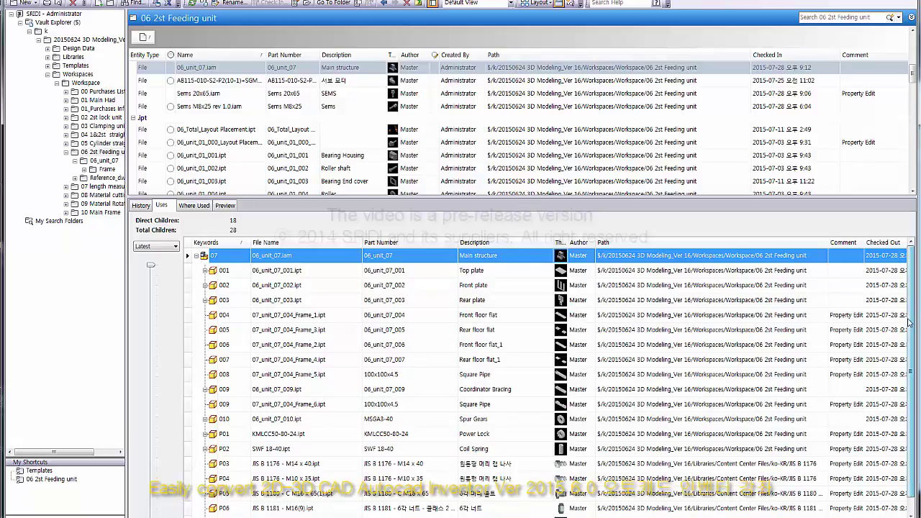
drag(907, 322, 907, 332)
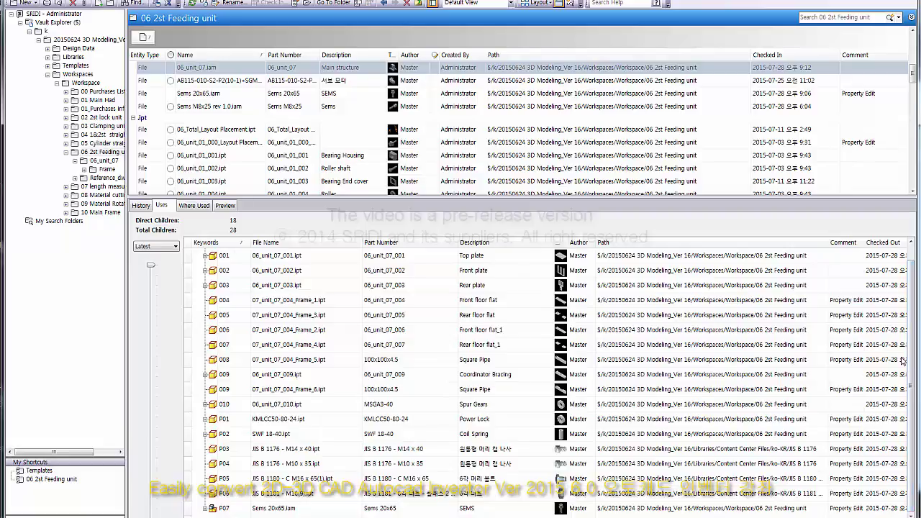